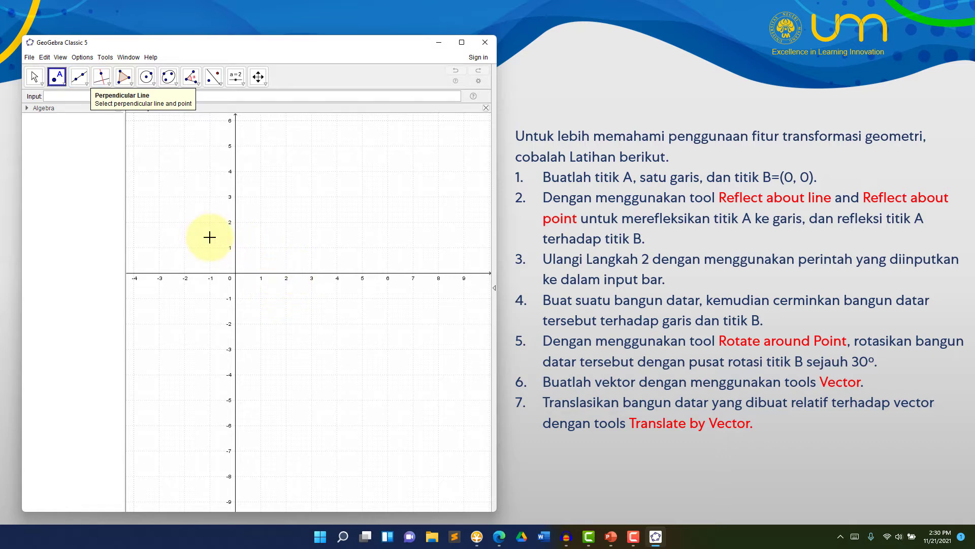
Plot point A at (2, 2) and point B at (0, 0), and add the line x=4
left_click(286, 223)
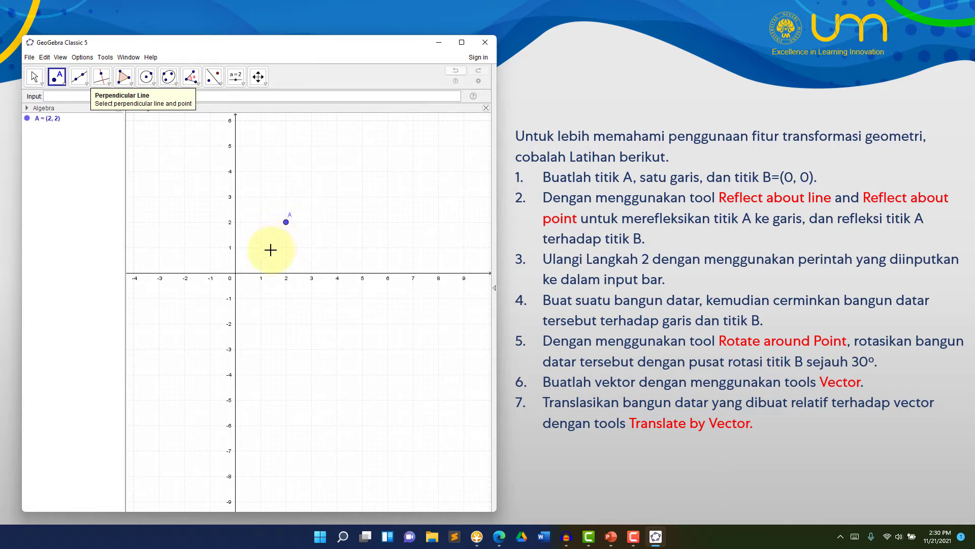
left_click(235, 274)
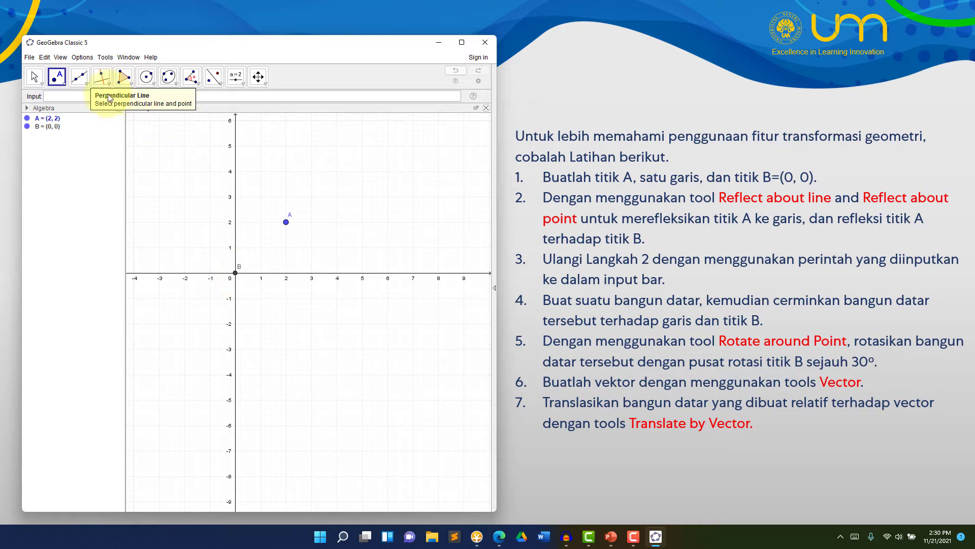
left_click(84, 84)
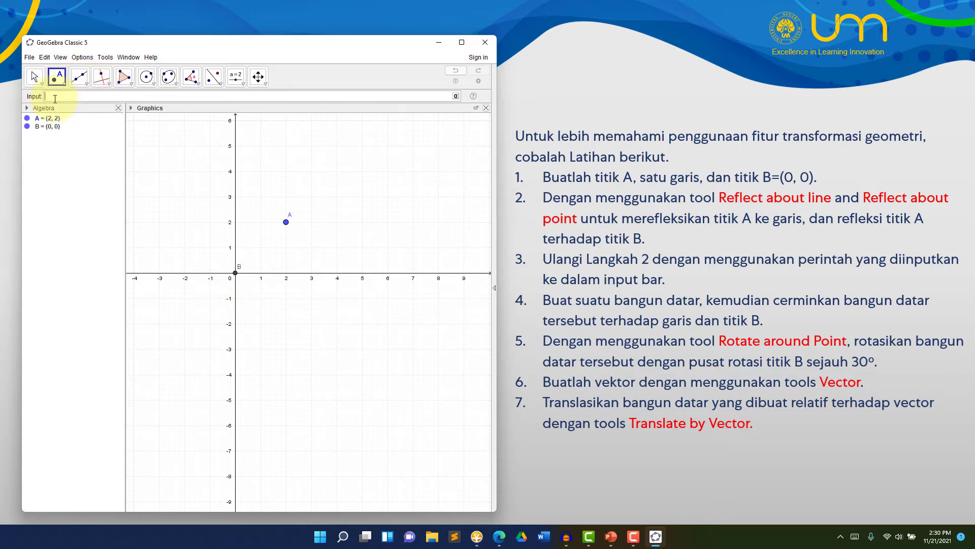
type("x=4")
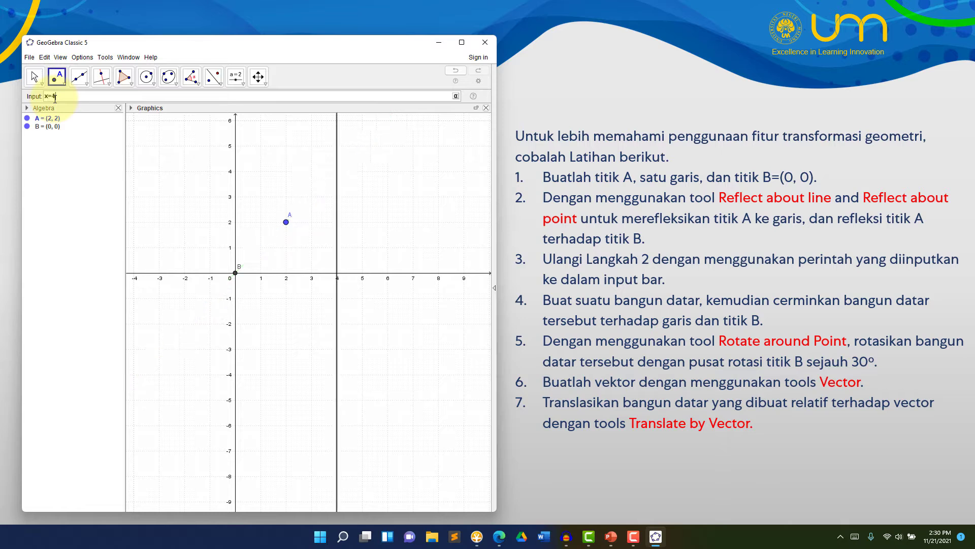
key("Return")
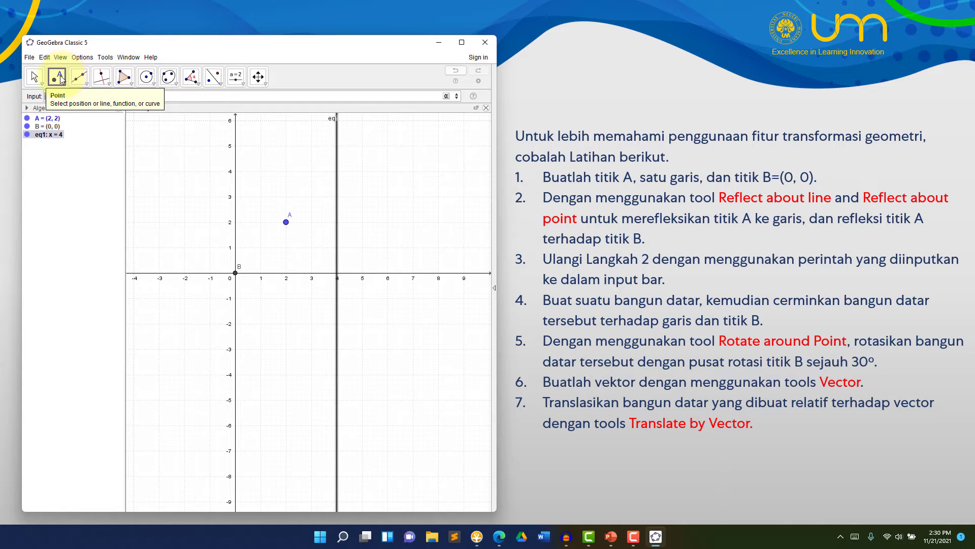
Reflect point A about the vertical line x=4
left_click(217, 83)
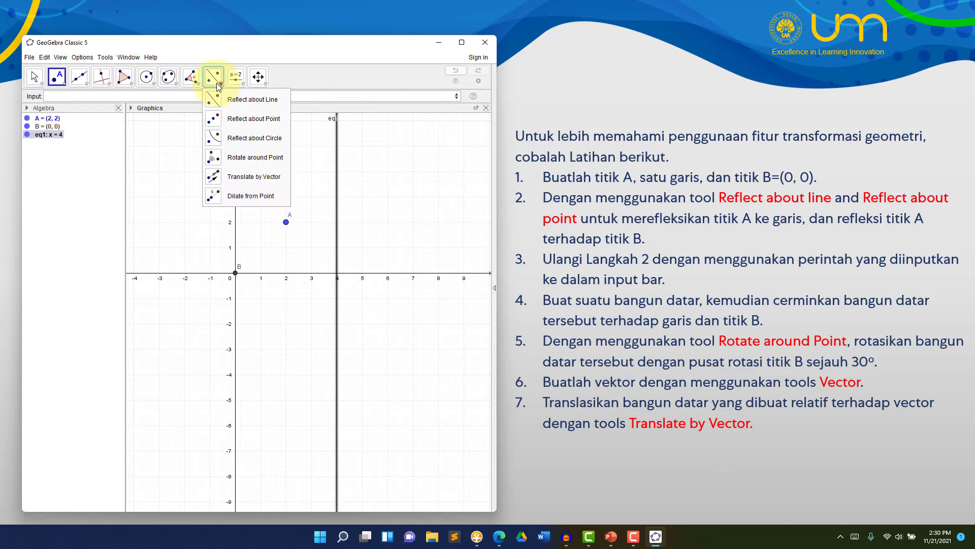
left_click(237, 100)
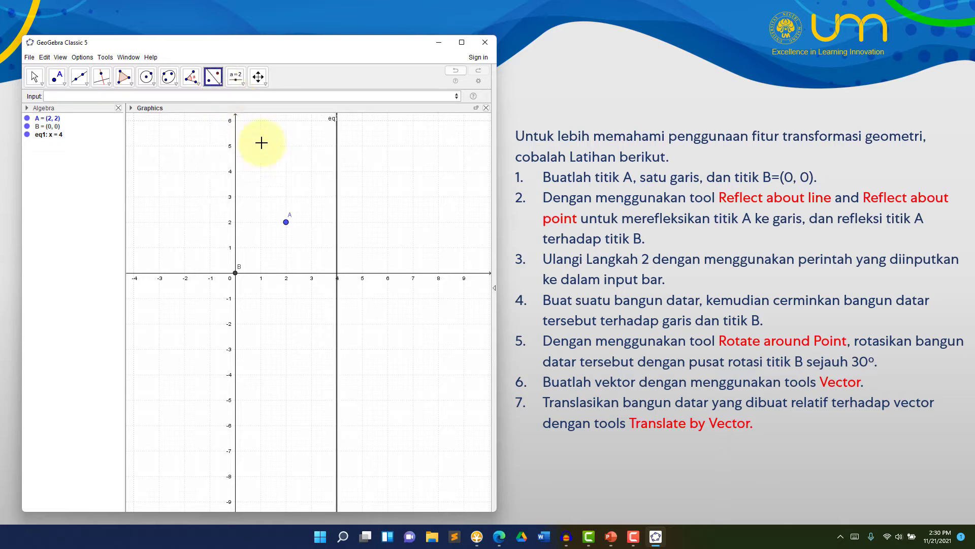
left_click(288, 227)
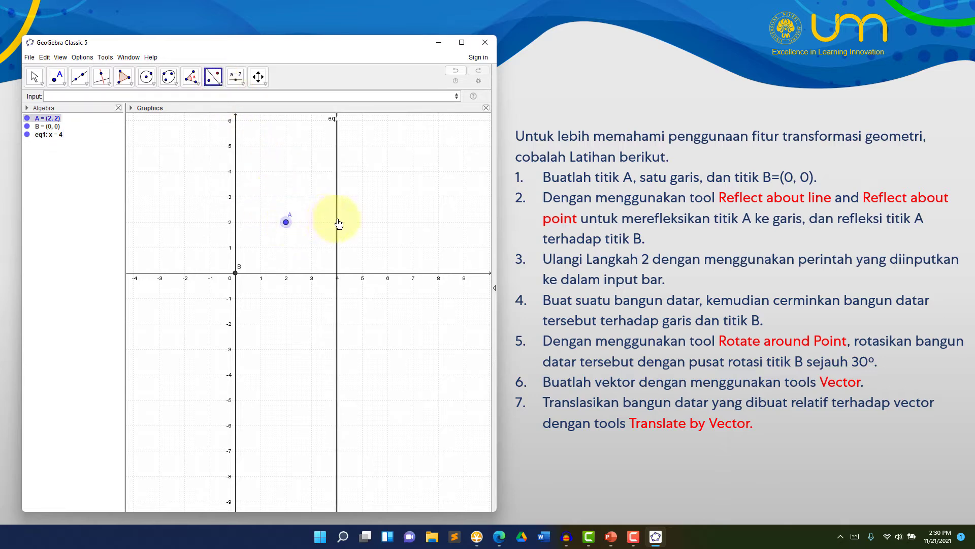
left_click(337, 222)
left_click(286, 222)
left_click(234, 273)
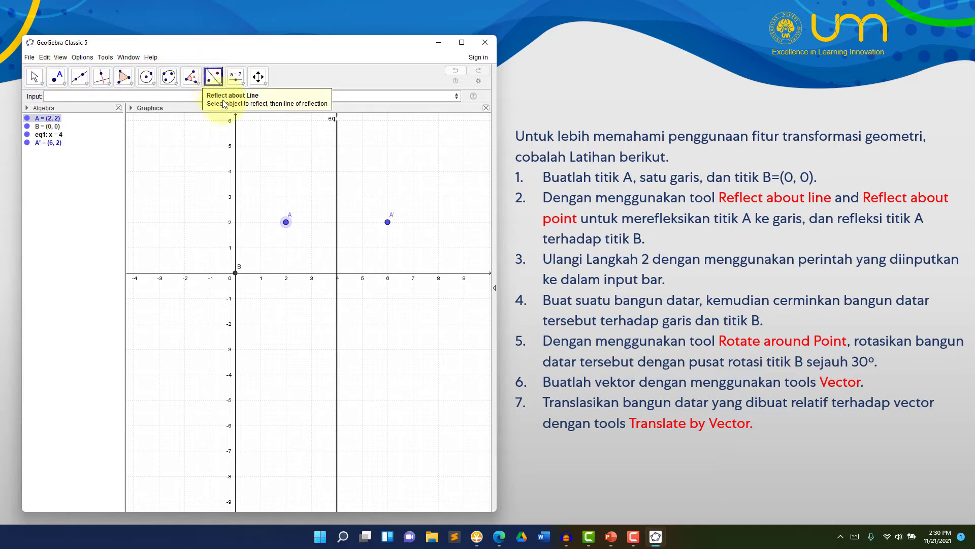
left_click(236, 274)
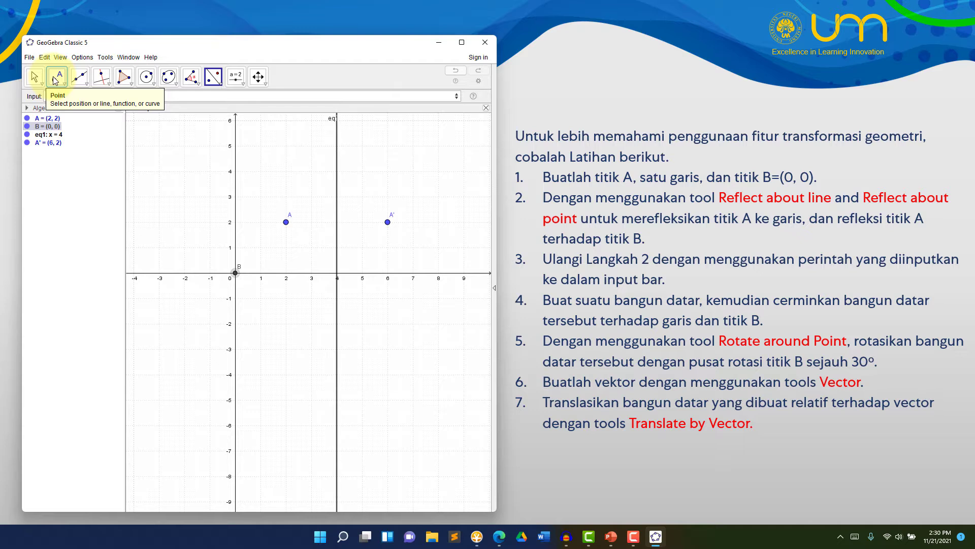
Reflect point A about point B at the origin with Reflect about Point
left_click(35, 76)
left_click_drag(212, 179, 248, 155)
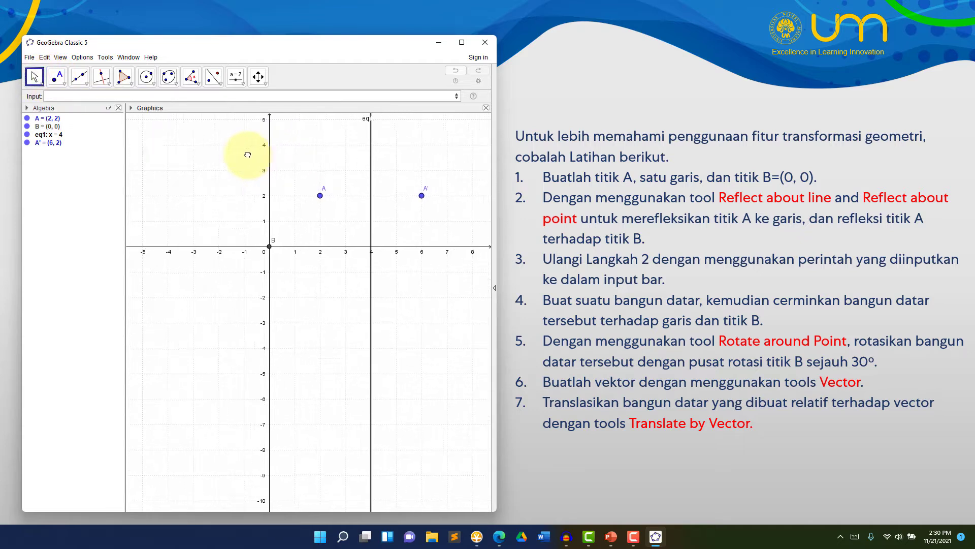
left_click_drag(327, 244, 261, 322)
left_click(214, 77)
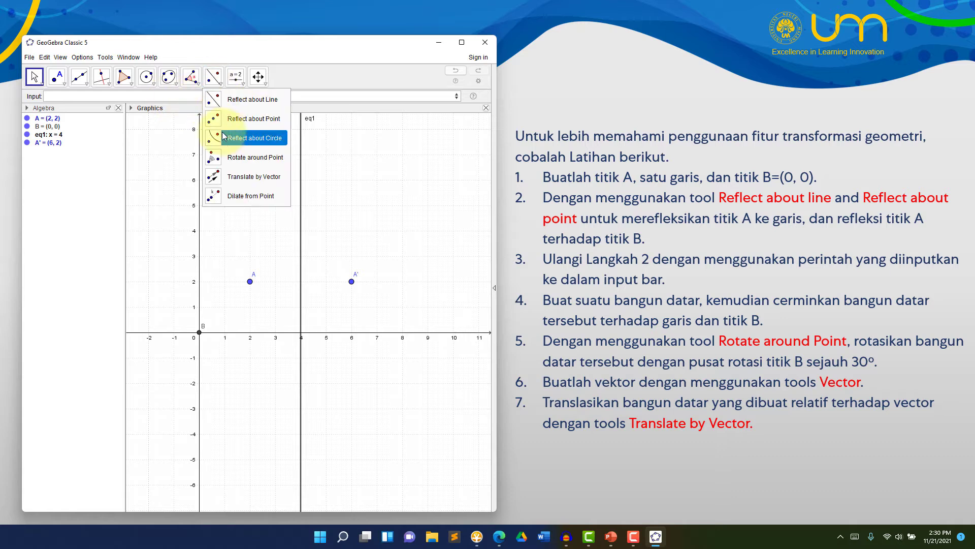
left_click(254, 118)
left_click(250, 281)
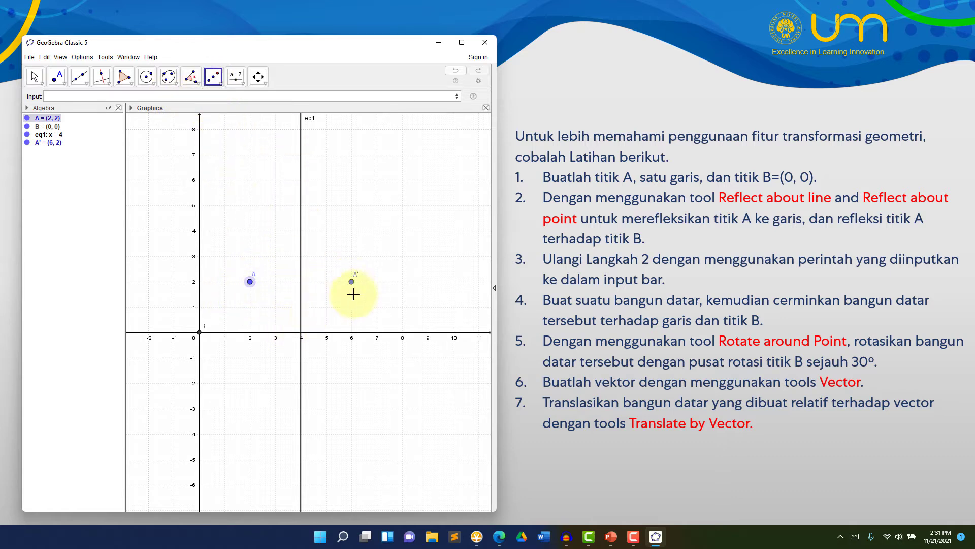
left_click(250, 284)
left_click(200, 336)
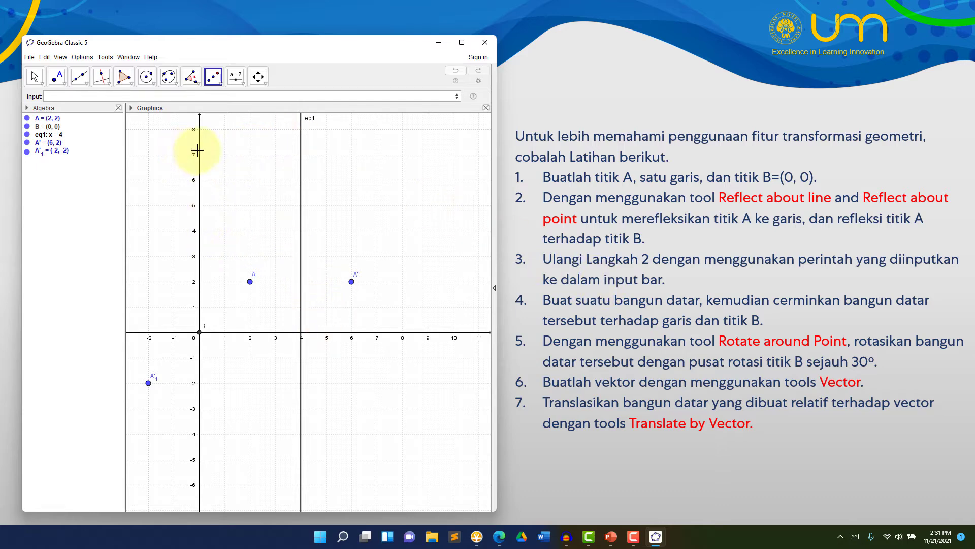
left_click_drag(257, 45, 742, 72)
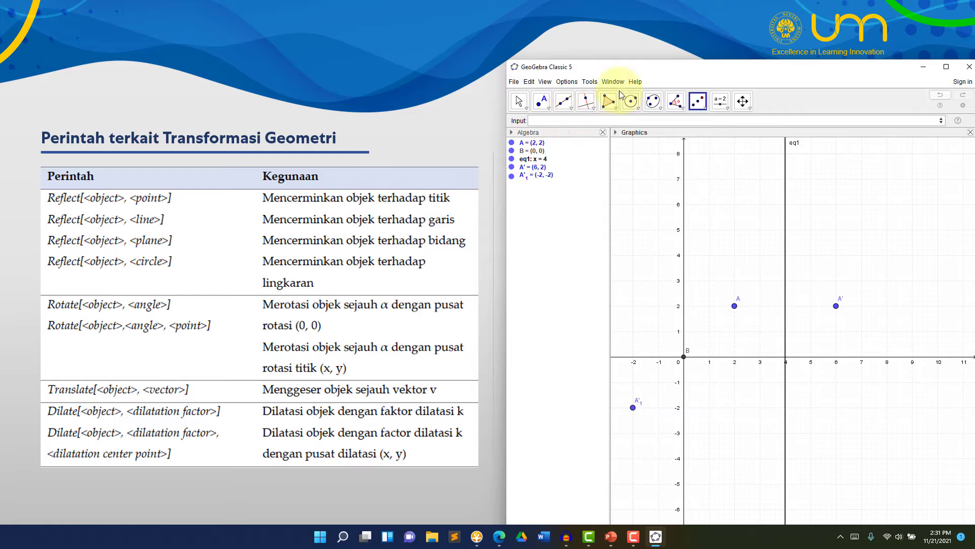
left_click_drag(659, 70, 156, 49)
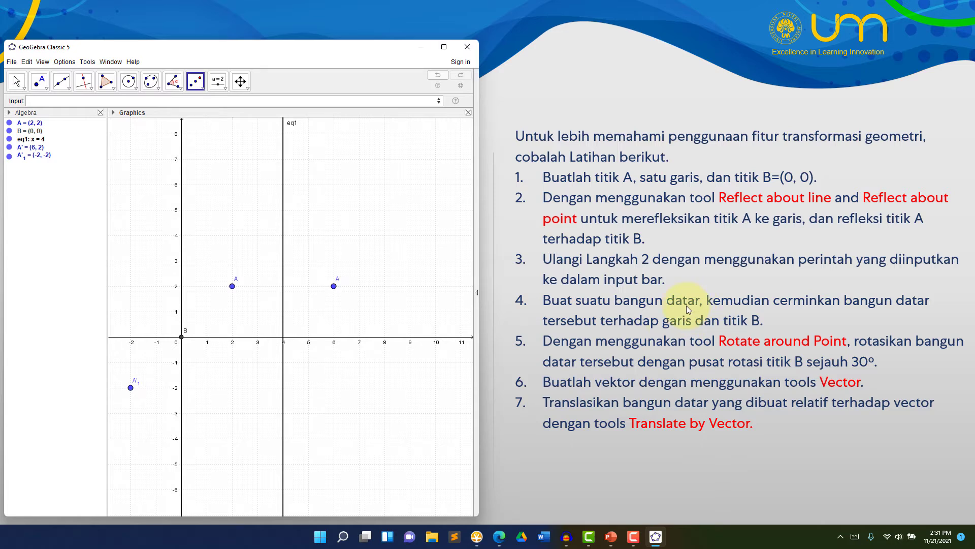
left_click(105, 80)
left_click(207, 184)
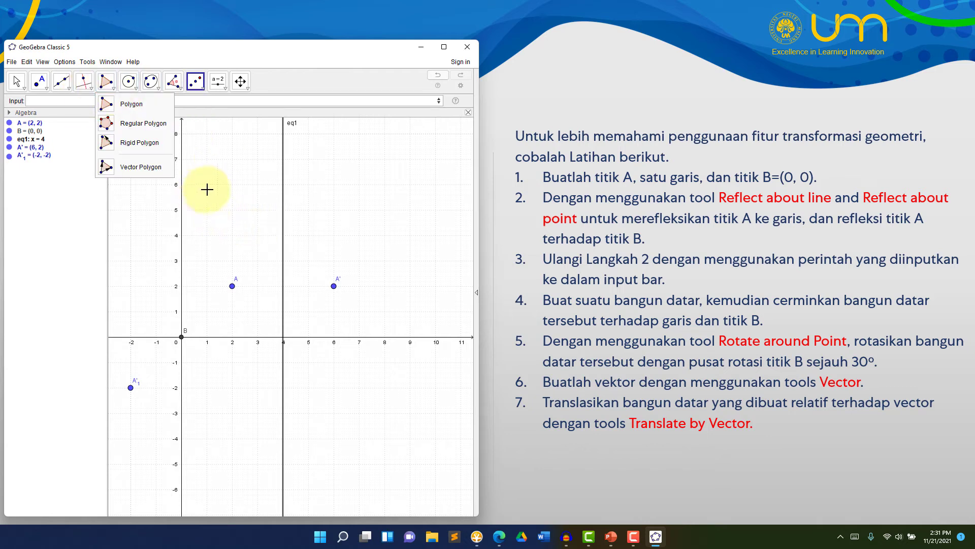
left_click(207, 236)
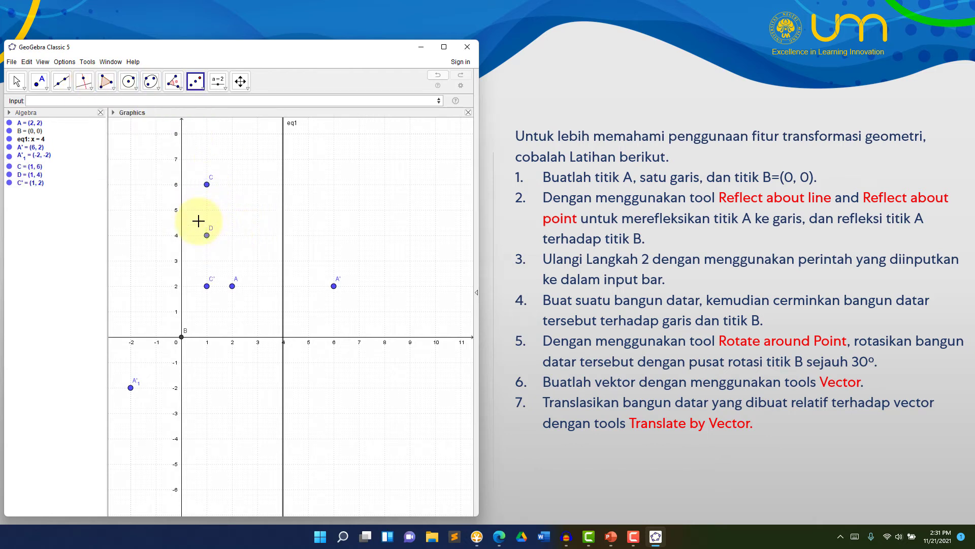
key("ctrl+z")
left_click(38, 83)
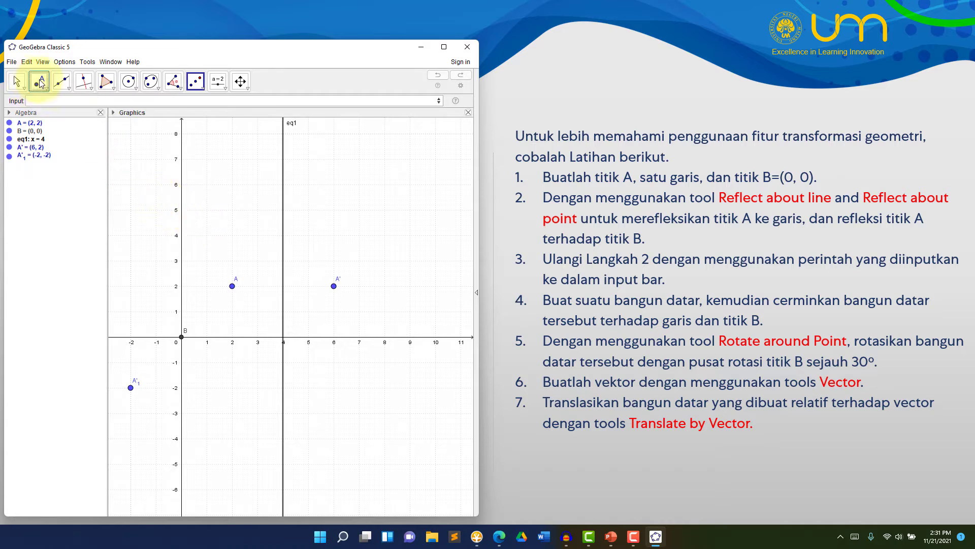
Draw a square polygon with its vertices at (1, 6), (1, 4), (3, 4) and (3, 6)
left_click(105, 81)
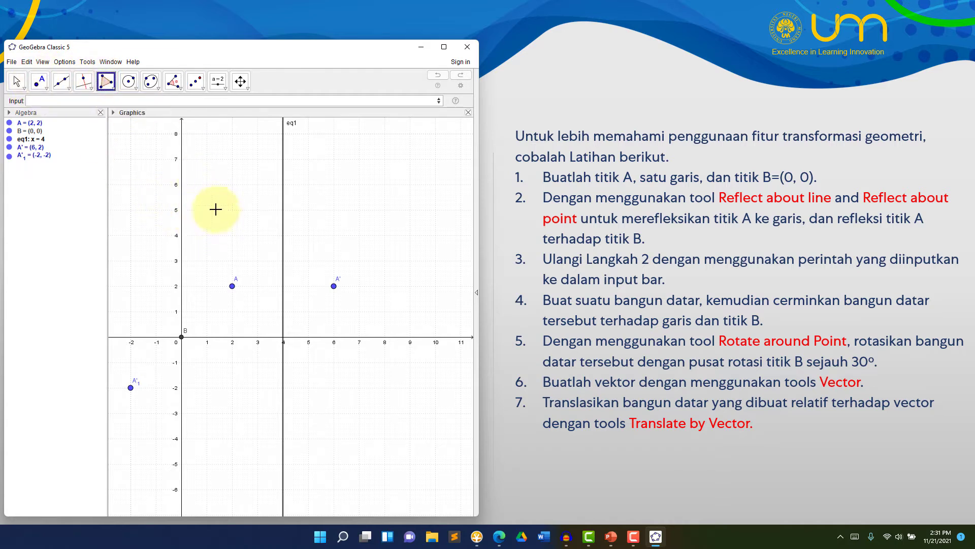
left_click(206, 185)
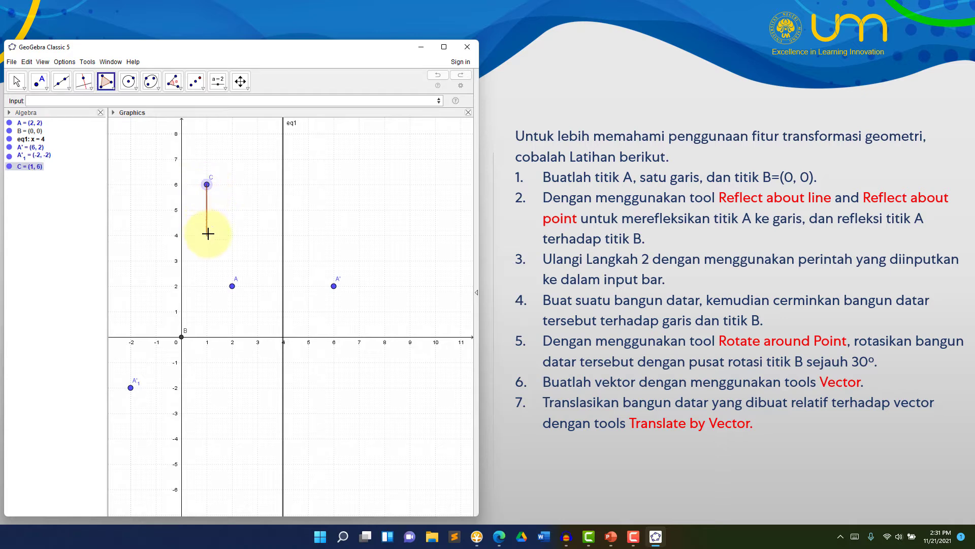
left_click(207, 235)
left_click(258, 235)
left_click(260, 180)
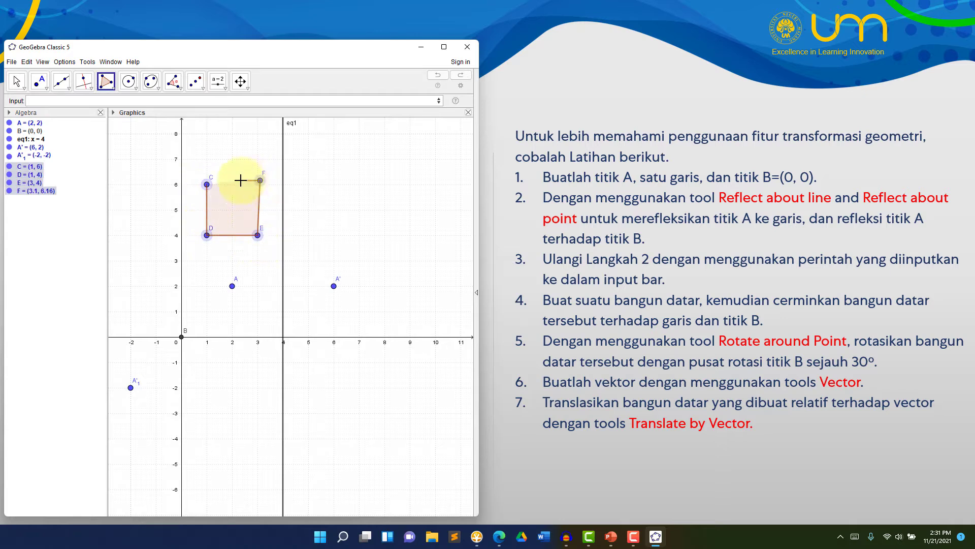
left_click(207, 185)
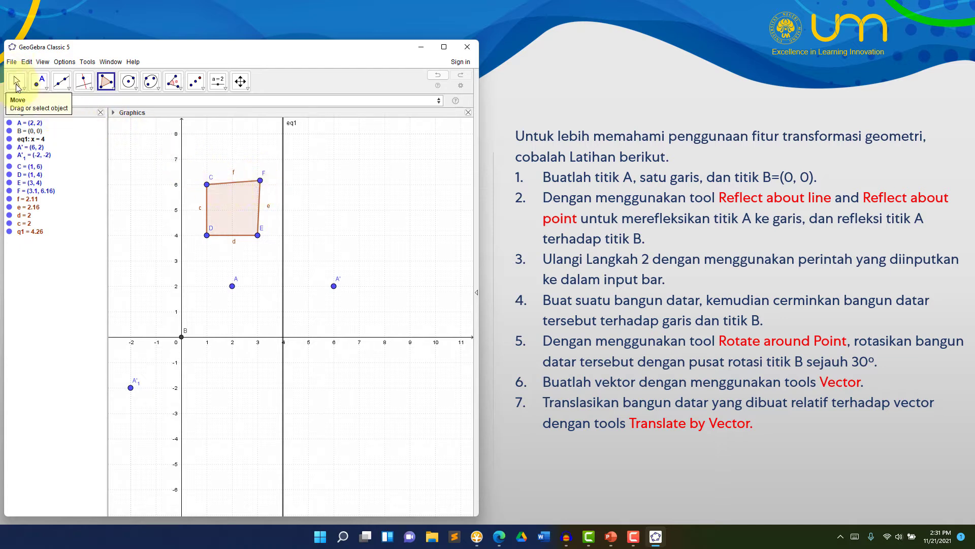
left_click(16, 84)
left_click_drag(260, 181, 259, 189)
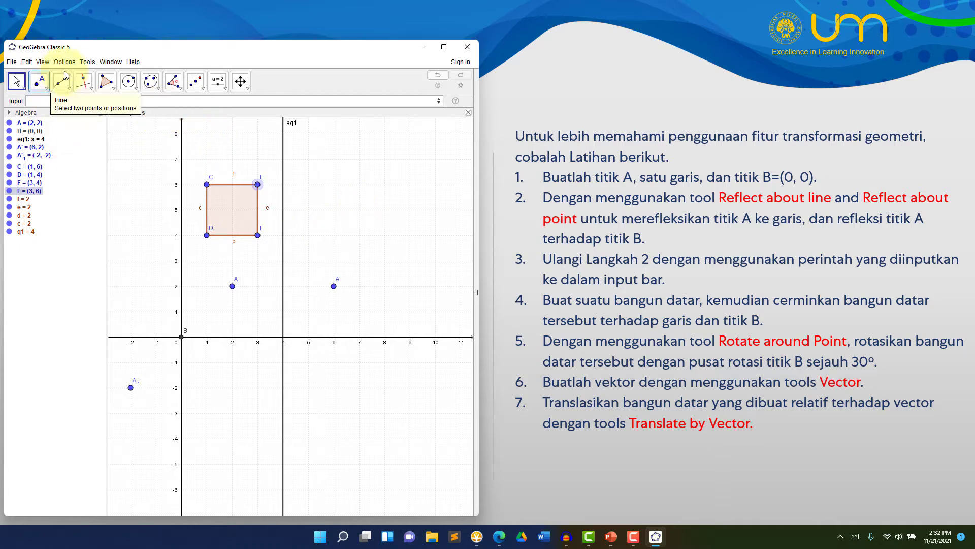
Reflect the square about the line x=4
left_click(195, 82)
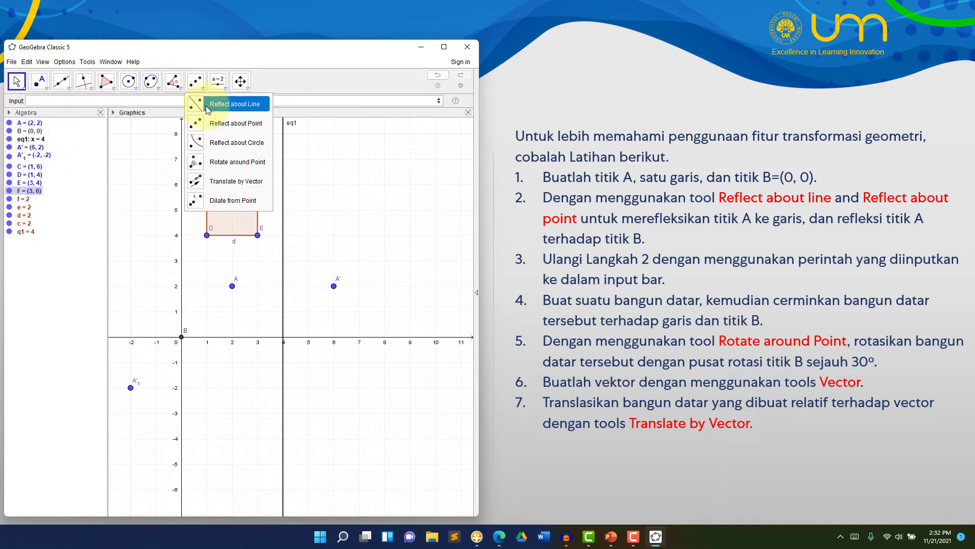
left_click(208, 107)
left_click(243, 209)
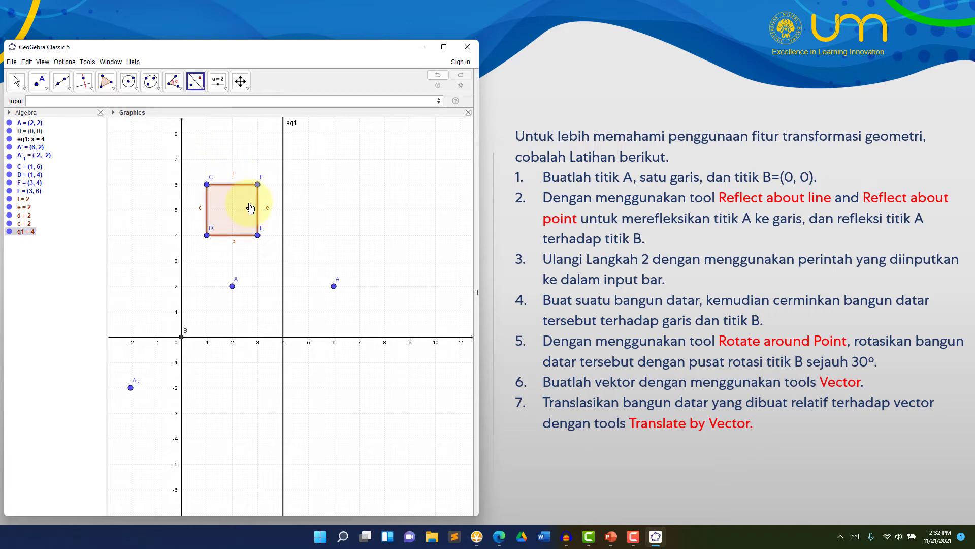
left_click(284, 208)
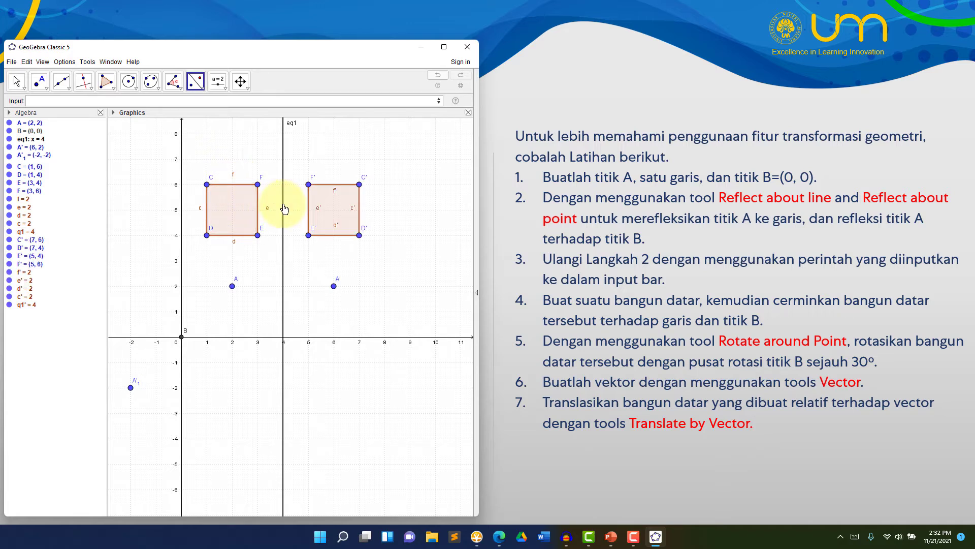
Reflect the original square about point A with Reflect about Point
left_click(200, 89)
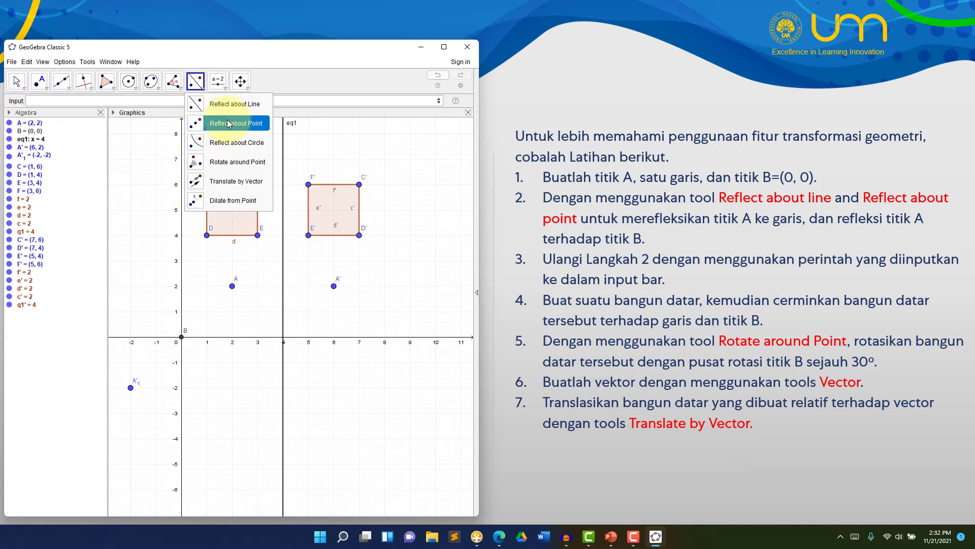
left_click(229, 125)
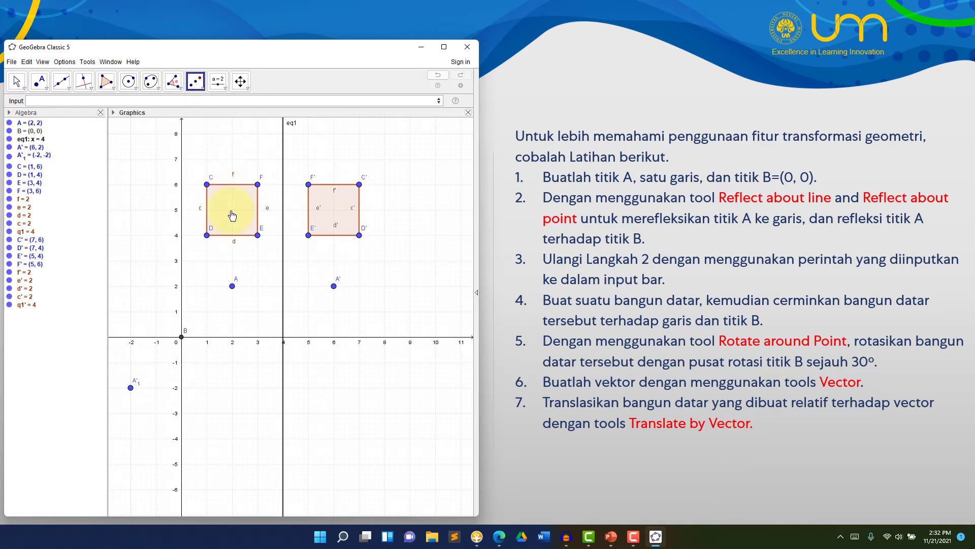
left_click(232, 215)
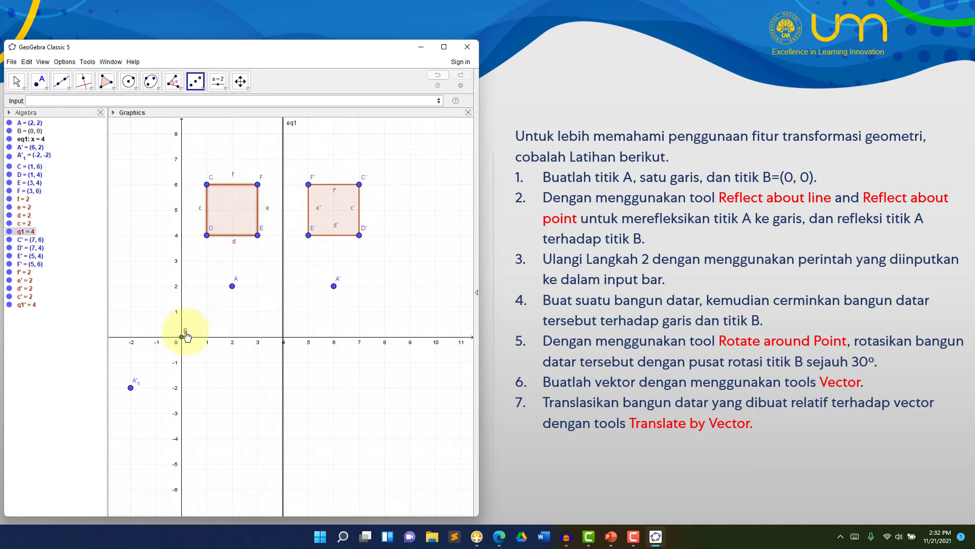
left_click(232, 288)
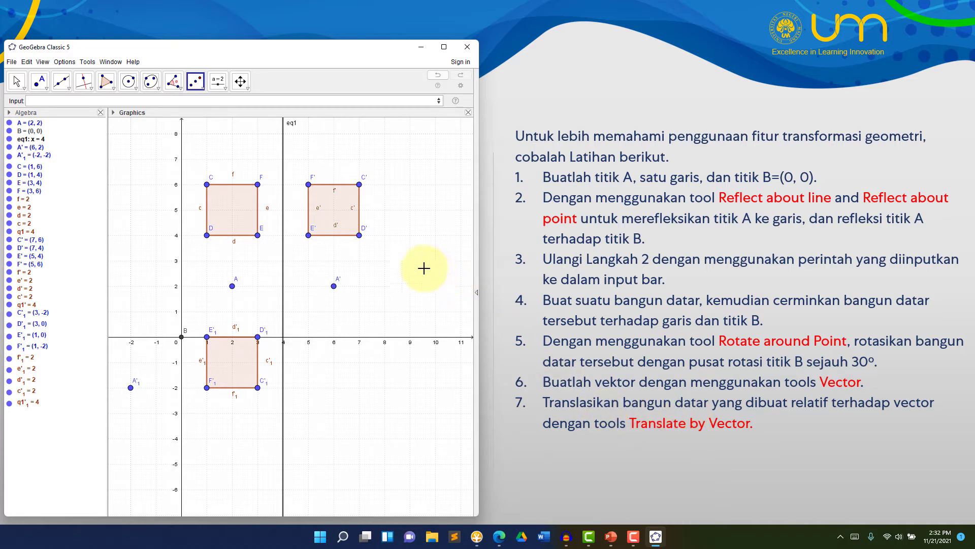
Draw a horizontal vector from (5, -5) to (7, -5) with the Vector tool
left_click(40, 83)
left_click(62, 83)
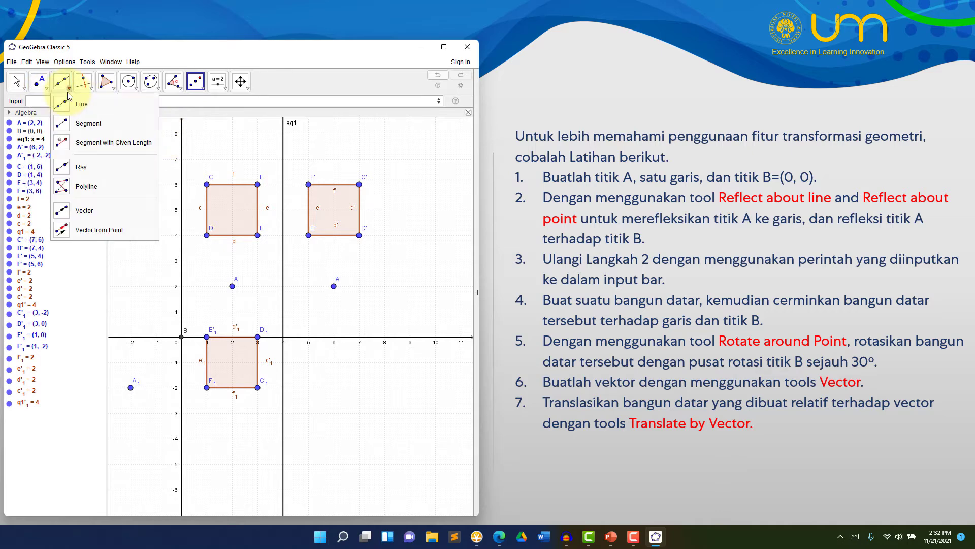
left_click(94, 219)
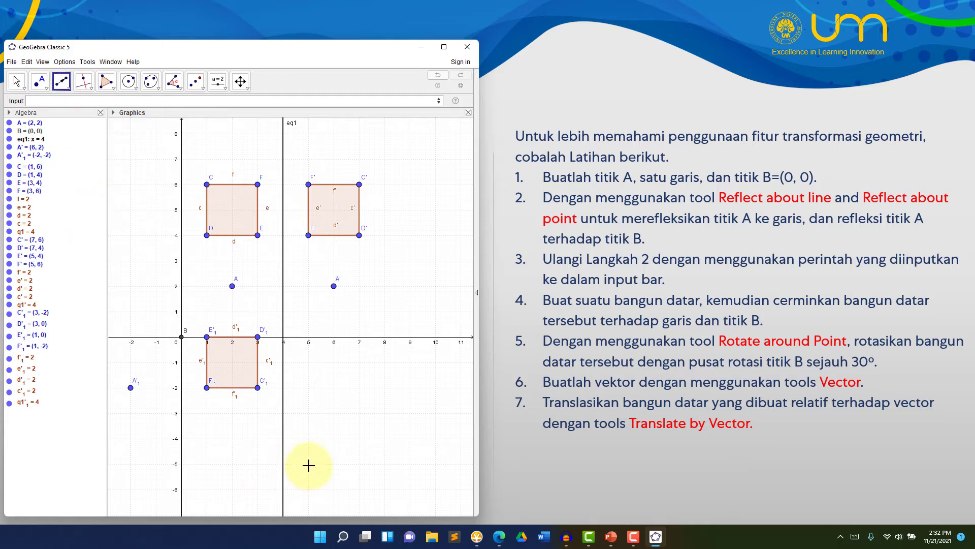
left_click(309, 464)
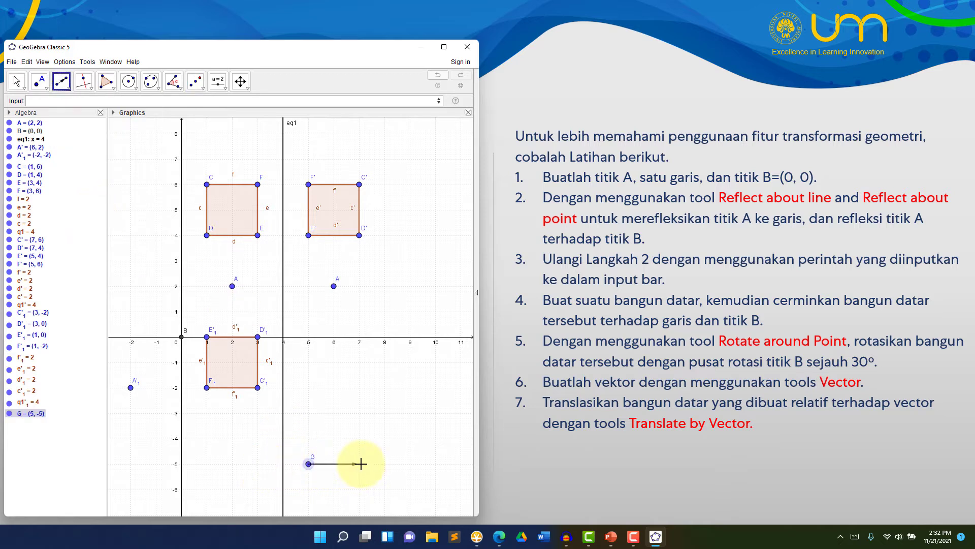
left_click(360, 464)
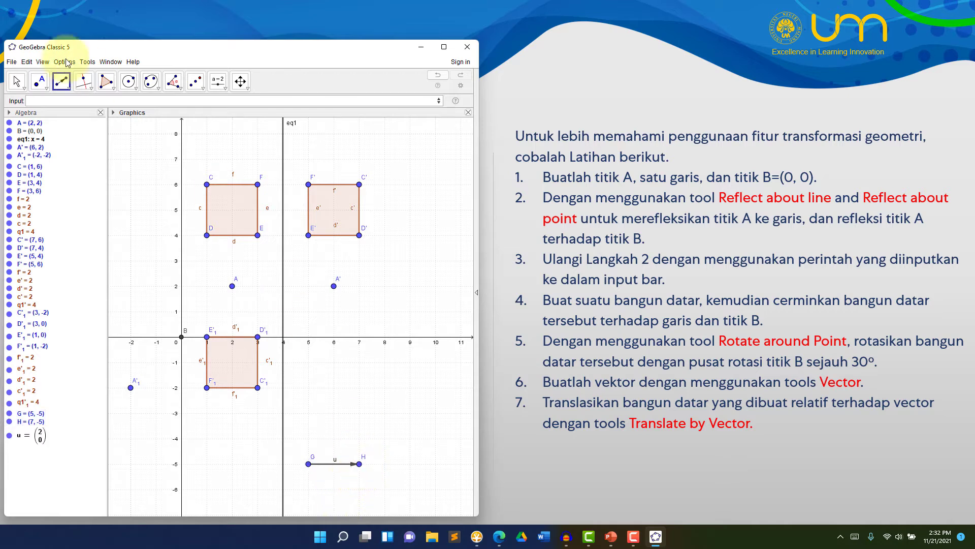
Move the vector's endpoint H to (7, -4) and translate the original square by that vector with Translate by Vector
left_click(19, 83)
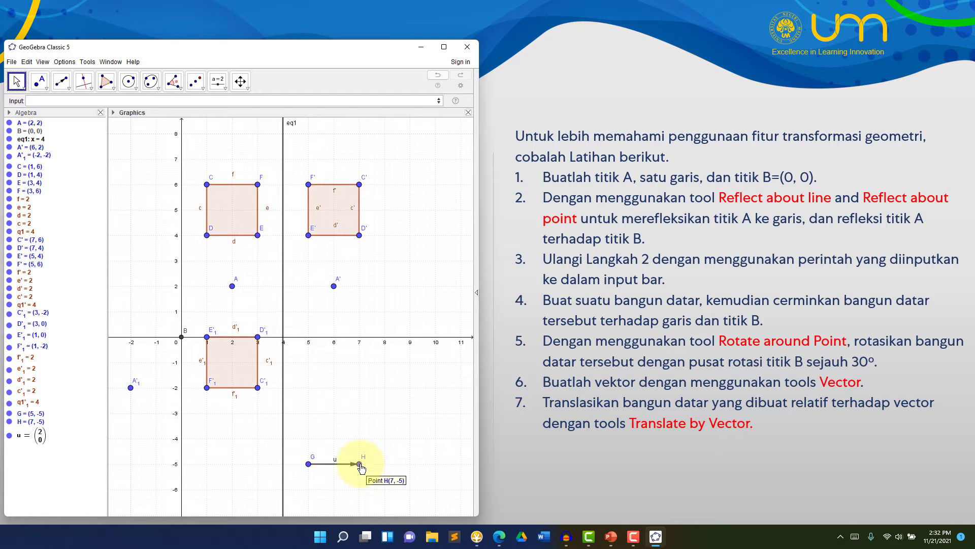
left_click_drag(361, 464, 358, 438)
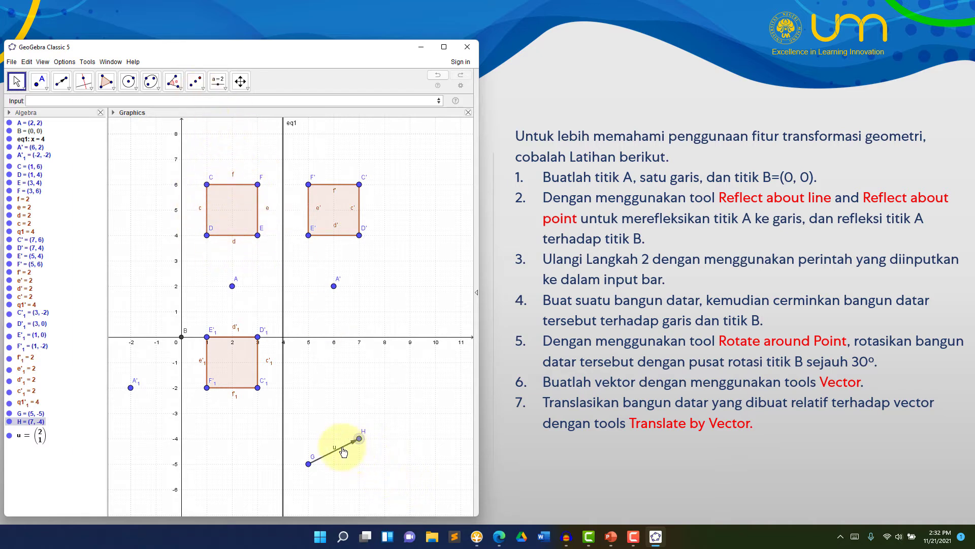
left_click(196, 82)
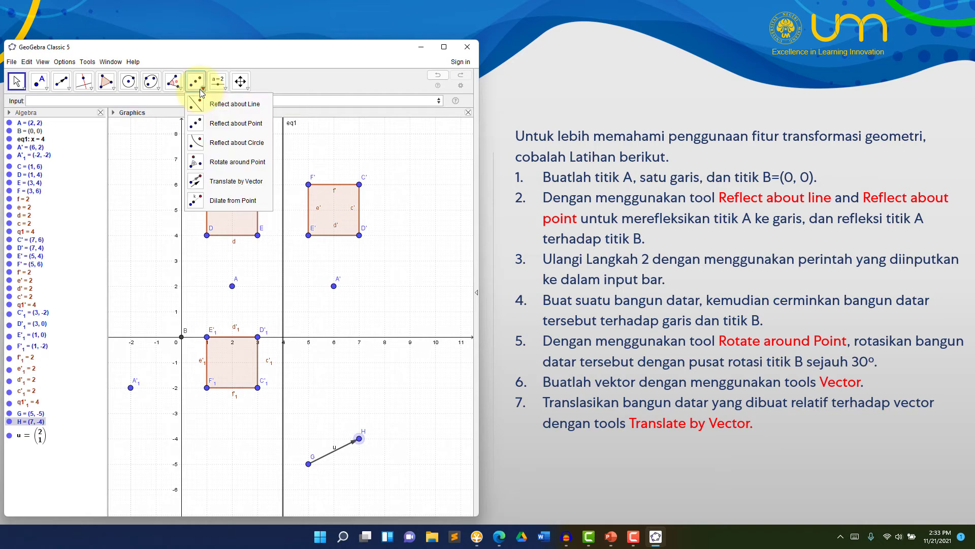
left_click(212, 181)
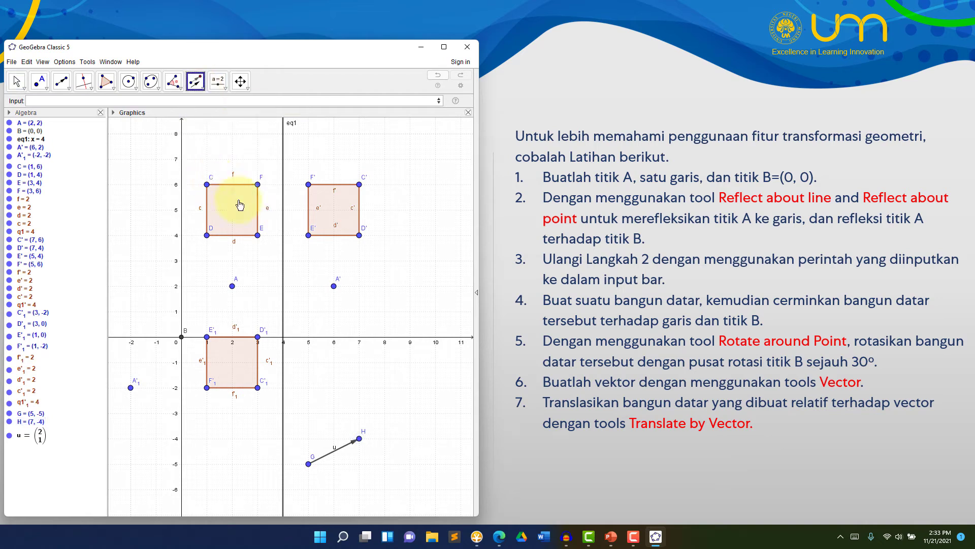
left_click(240, 223)
left_click(345, 448)
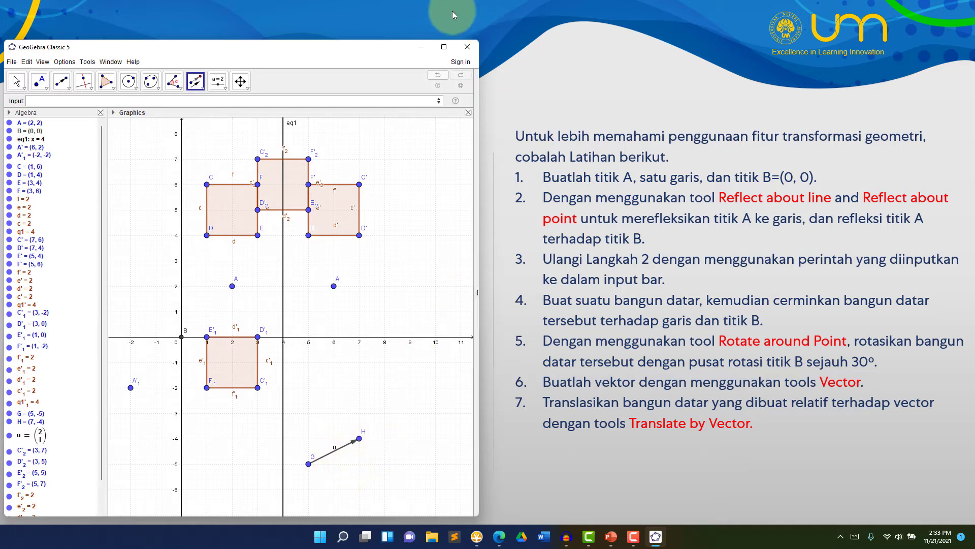
Minimise GeoGebra to return to the slideshow and advance it to the Animasi GeoGebra slide
left_click(421, 51)
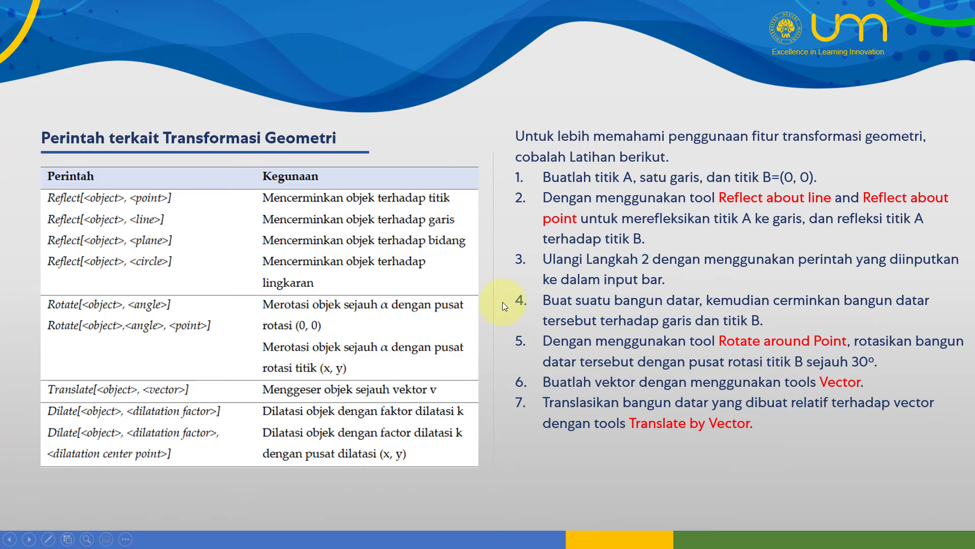
left_click(625, 475)
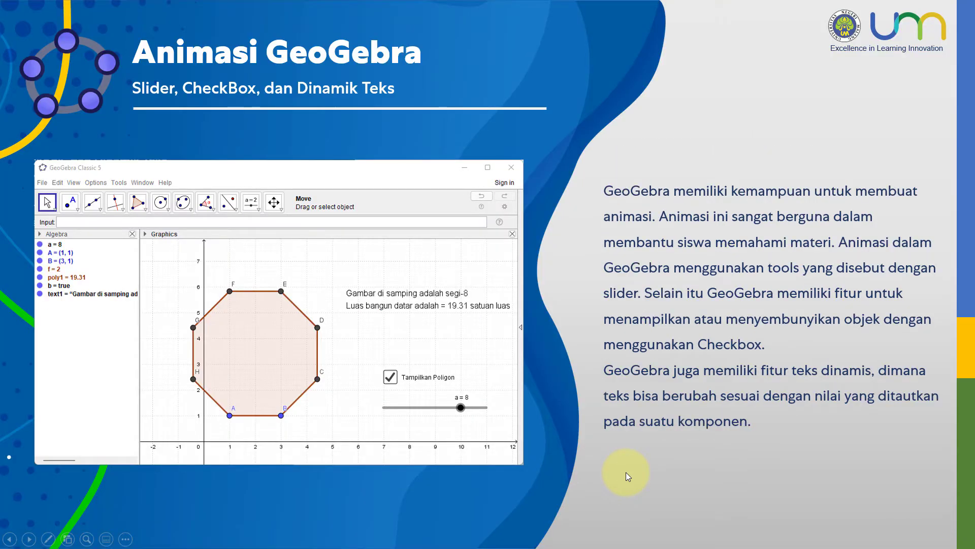
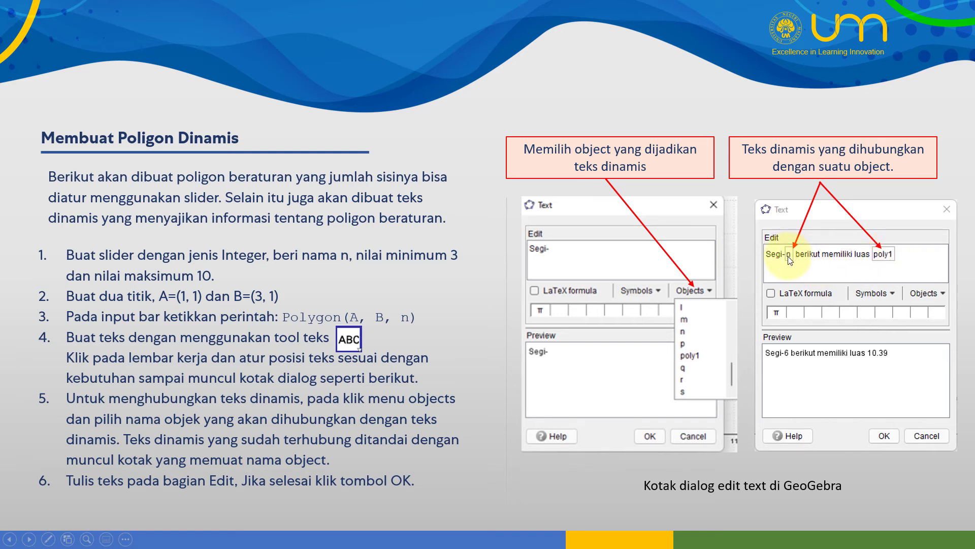
Switch to GeoGebra and create an integer slider n at about (2, -5) with minimum 3 and maximum 10
key("alt+Tab")
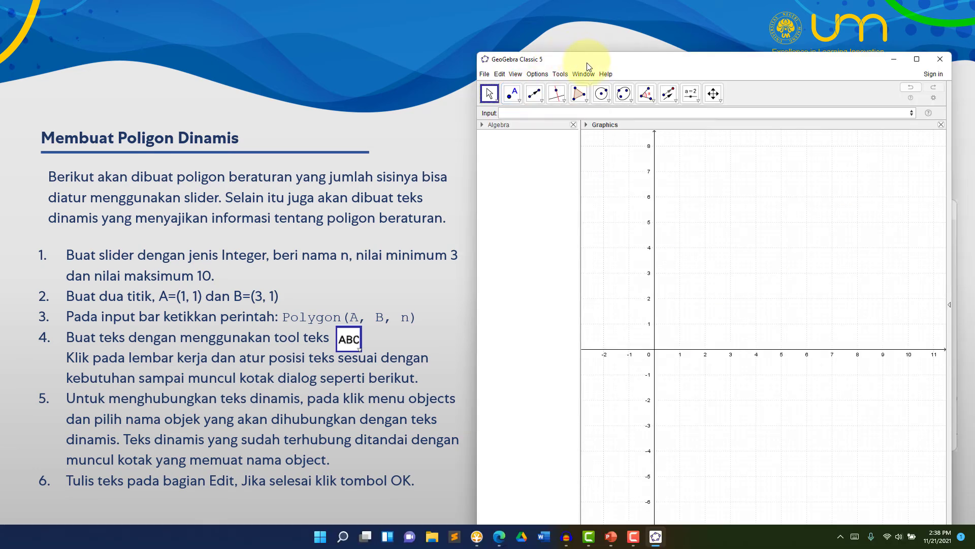
left_click_drag(586, 62, 592, 63)
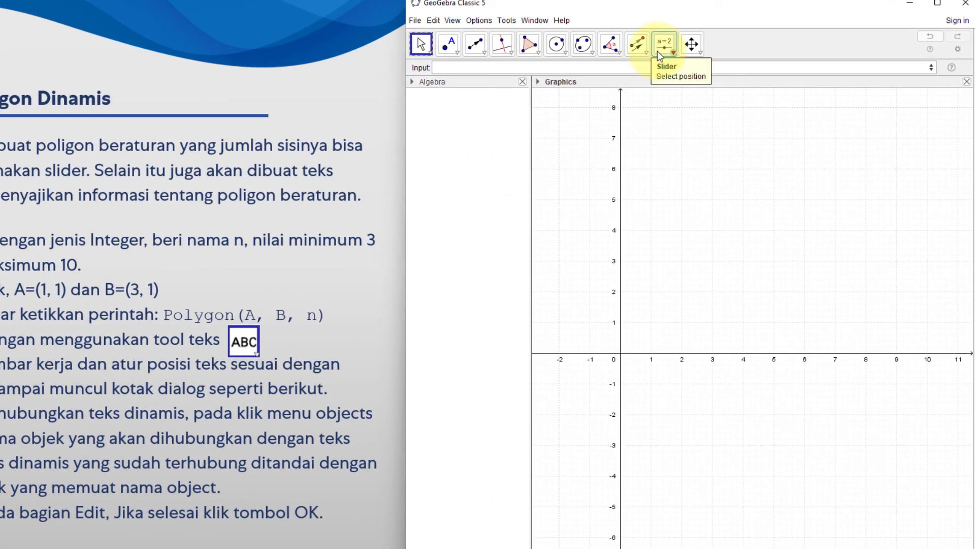
left_click(664, 51)
left_click(663, 72)
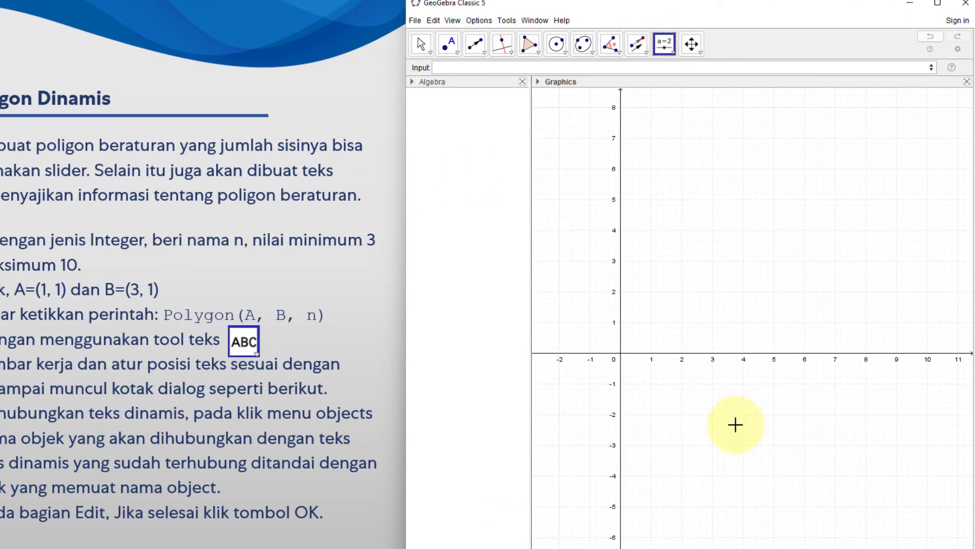
left_click(688, 506)
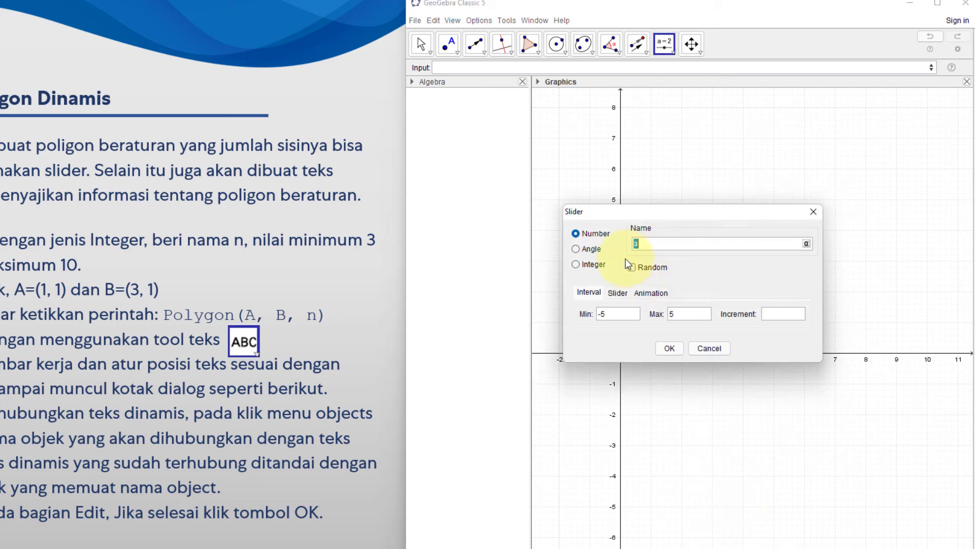
left_click(584, 264)
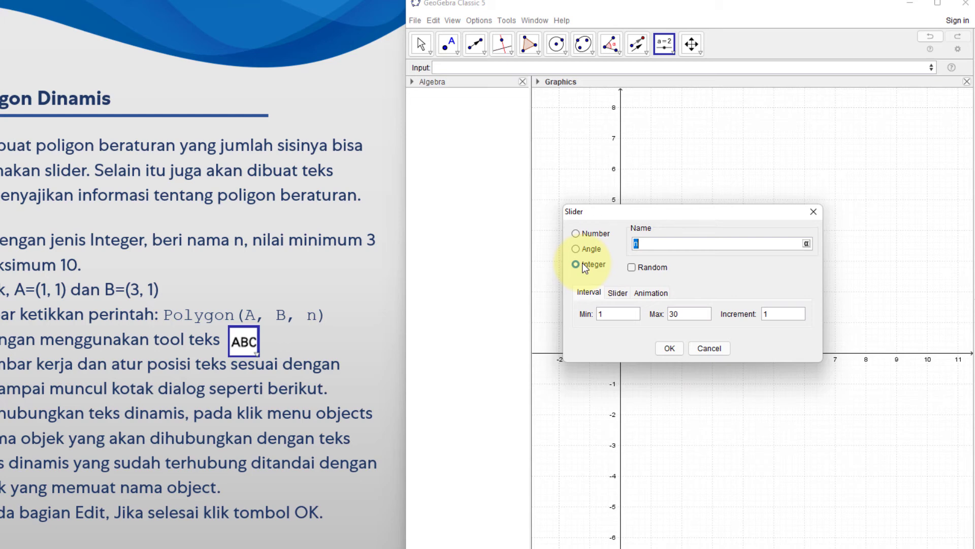
left_click(619, 314)
type("3")
key("Tab")
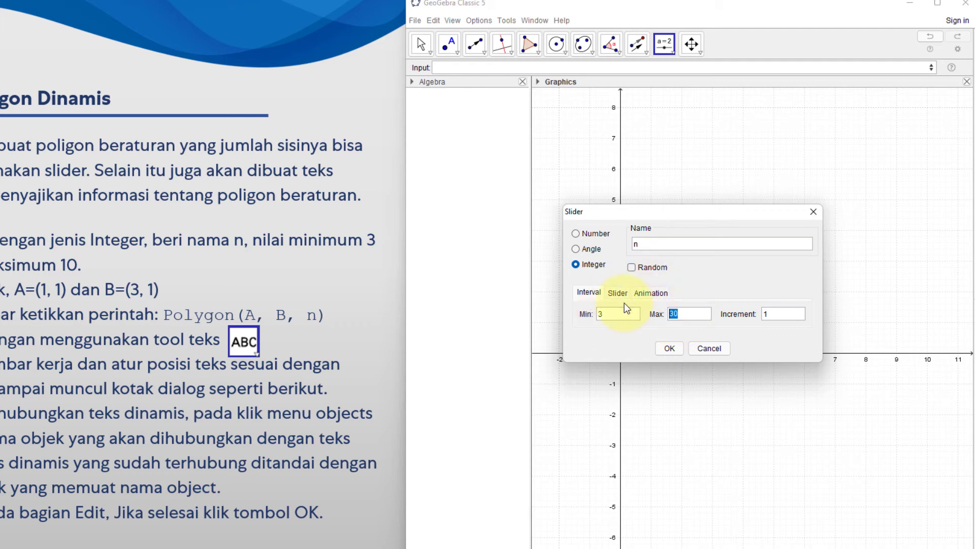
type("10")
left_click(670, 349)
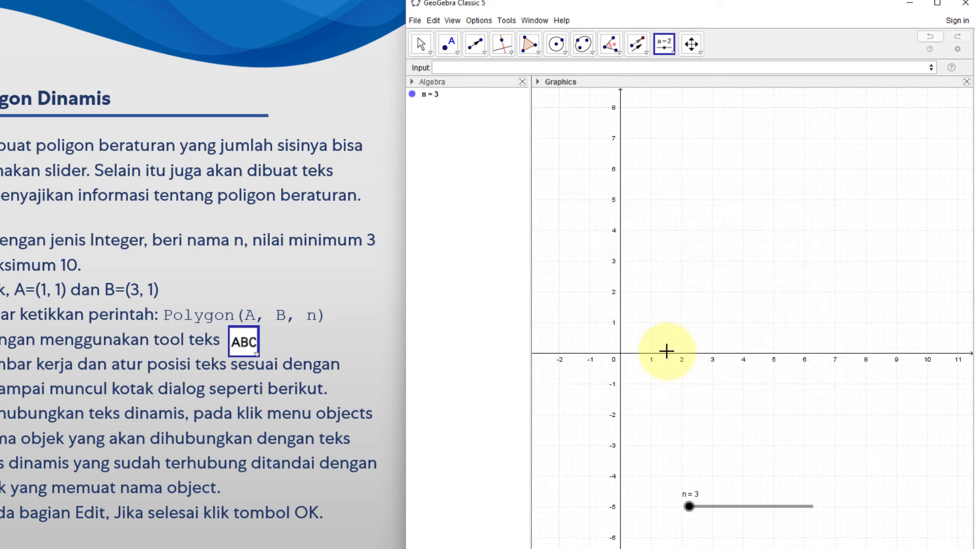
Plot point A at (1, 1) and point B at (3, 1) with the Point tool
left_click(450, 46)
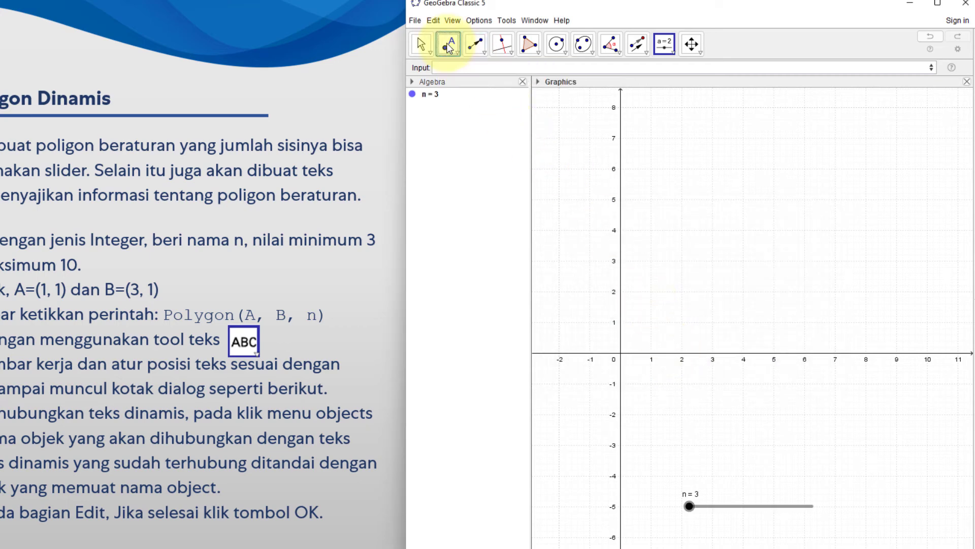
left_click(651, 322)
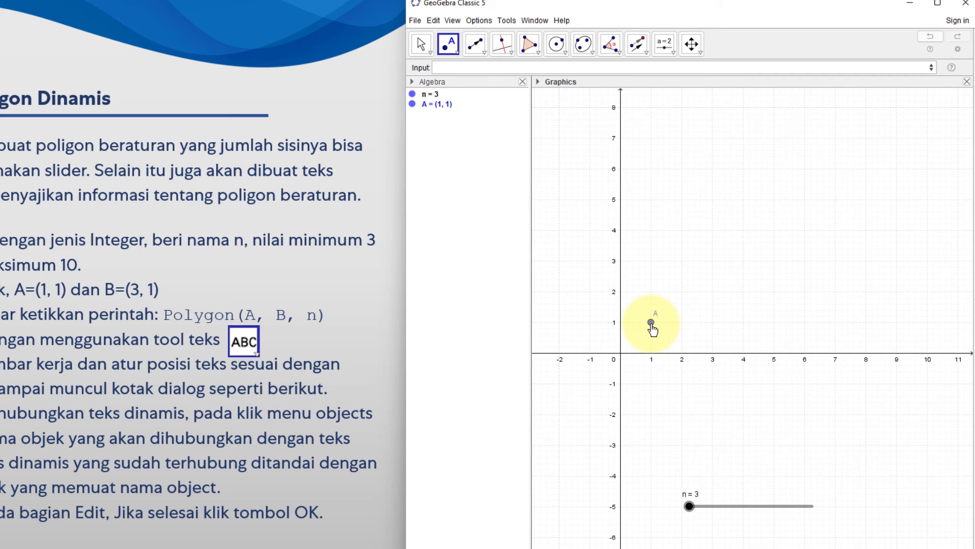
left_click(712, 322)
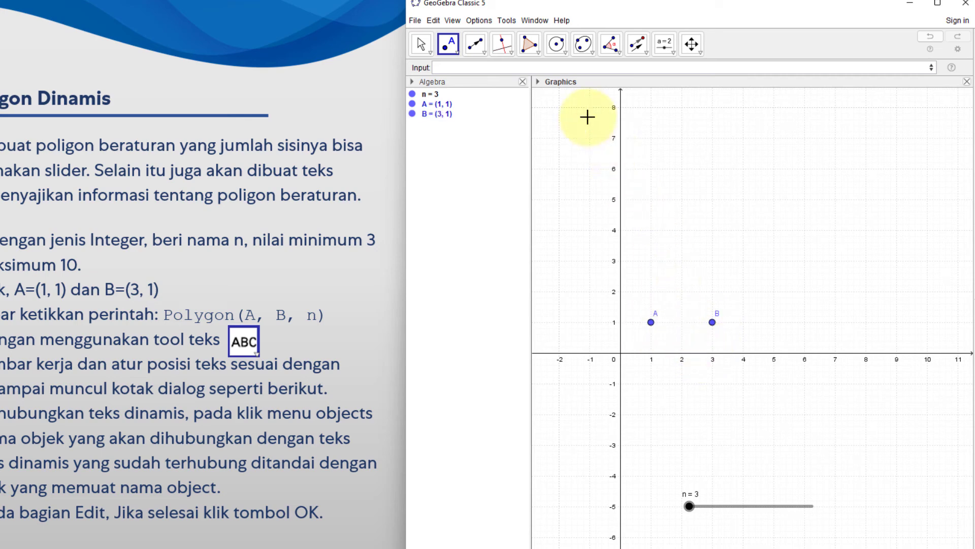
Create a regular polygon with the command Polygon(A, B, n), using the slider as its number of vertices
left_click(470, 69)
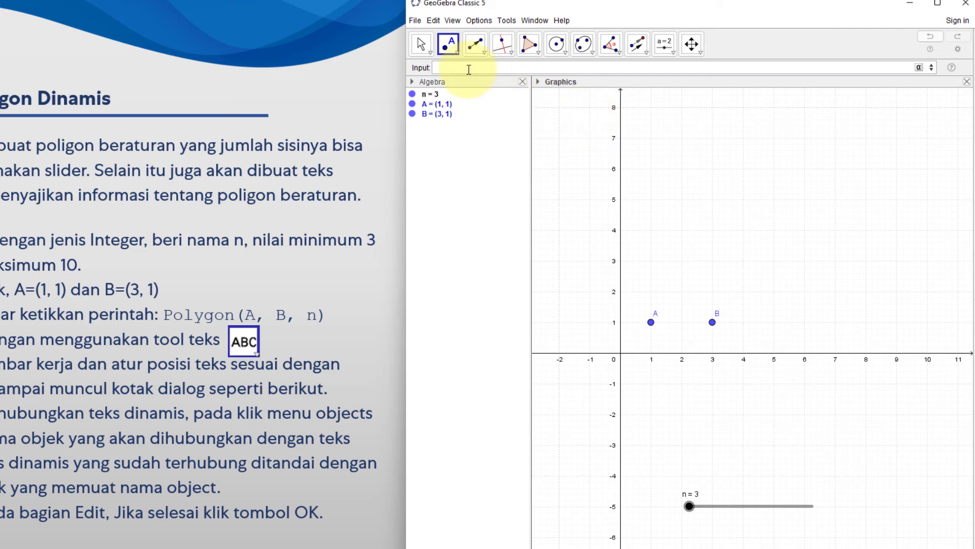
type("poly")
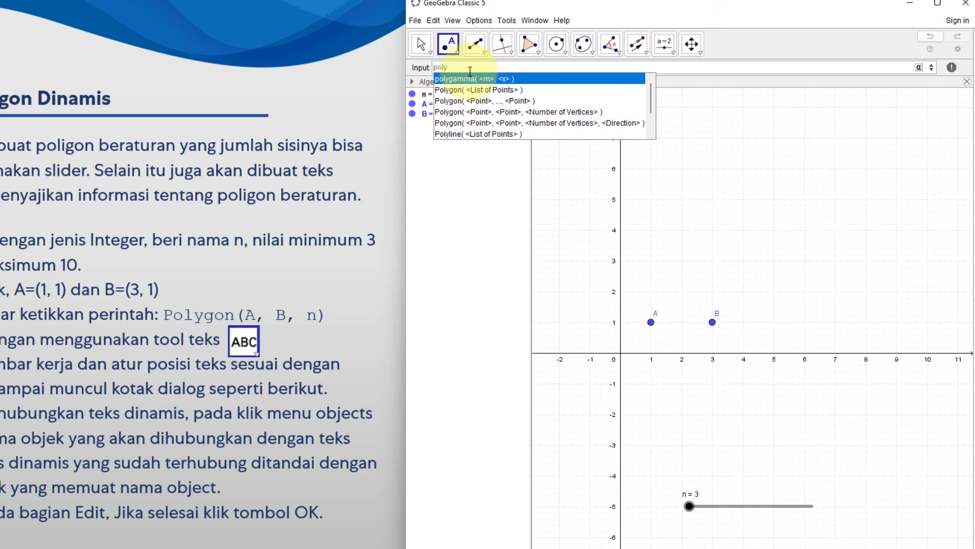
key("Down")
key("Down")
key("Down")
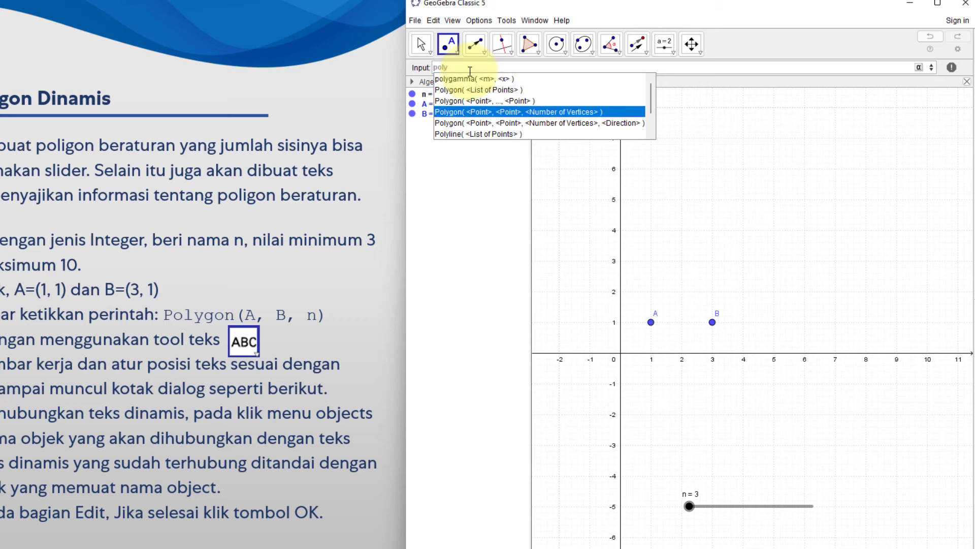
key("Return")
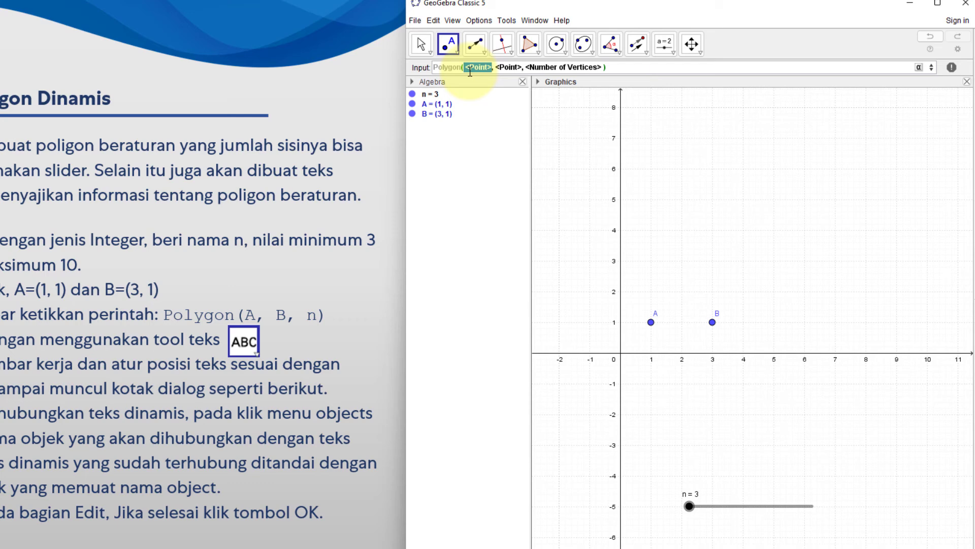
type("A")
key("Tab")
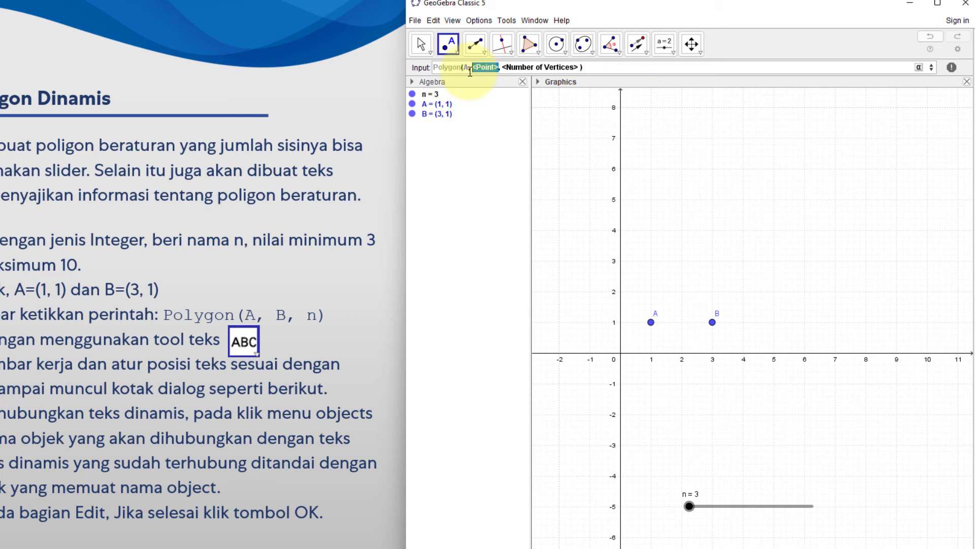
type("B")
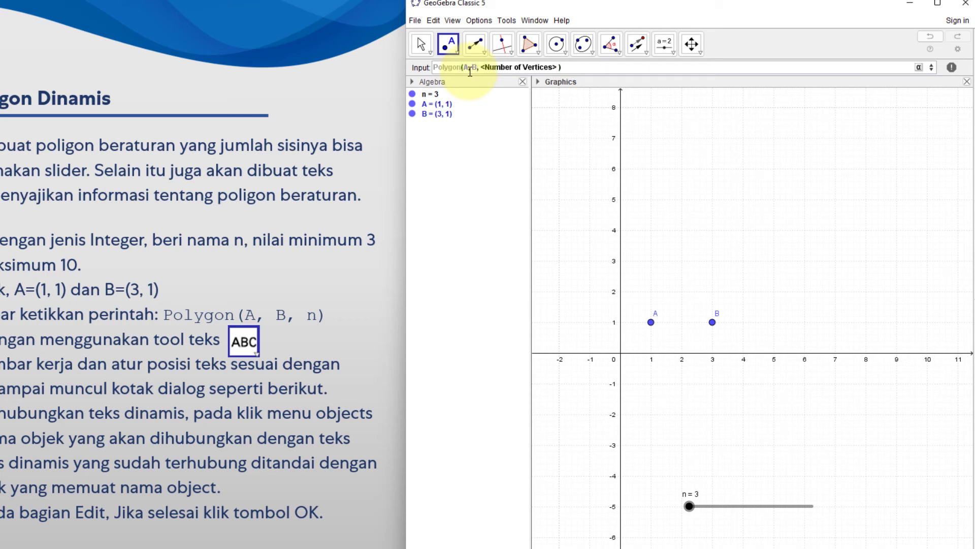
key("Tab")
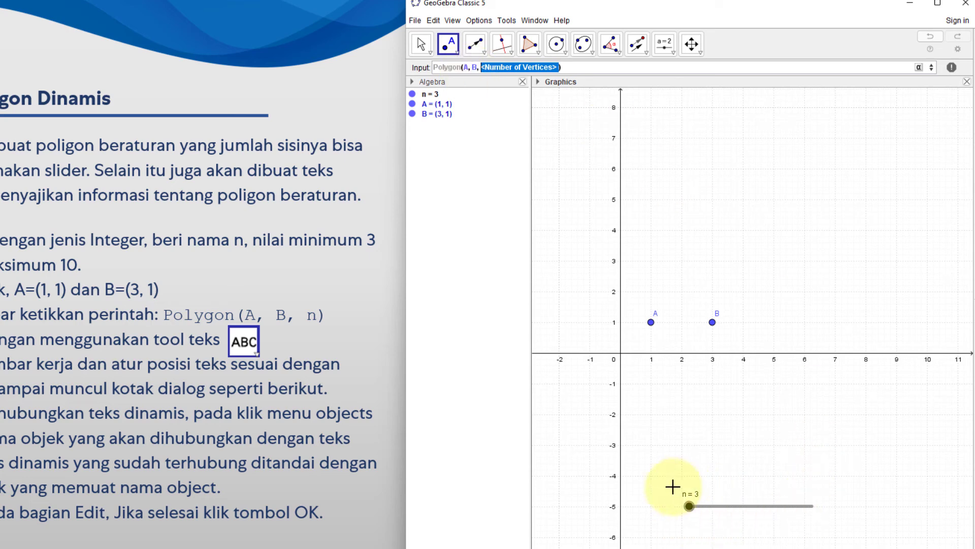
type("n(A, B, n")
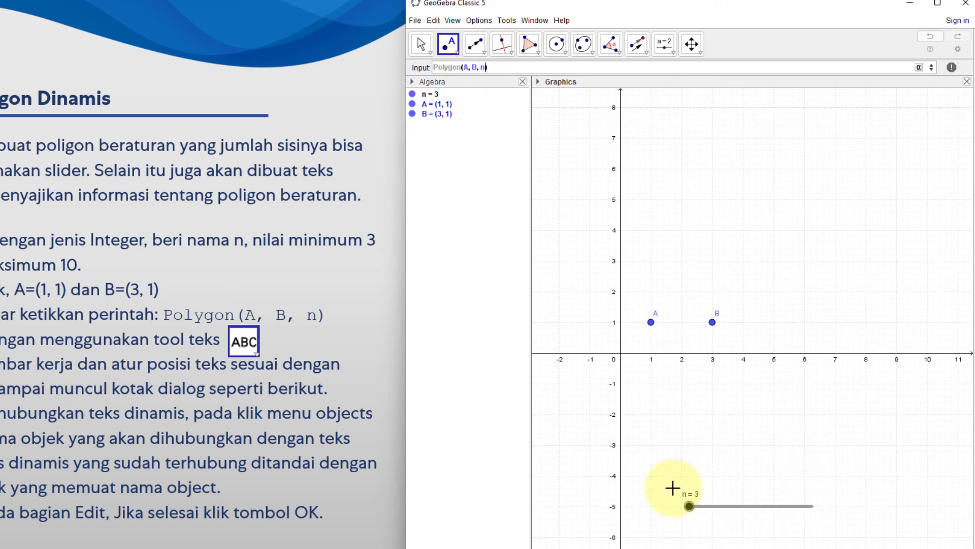
key("Return")
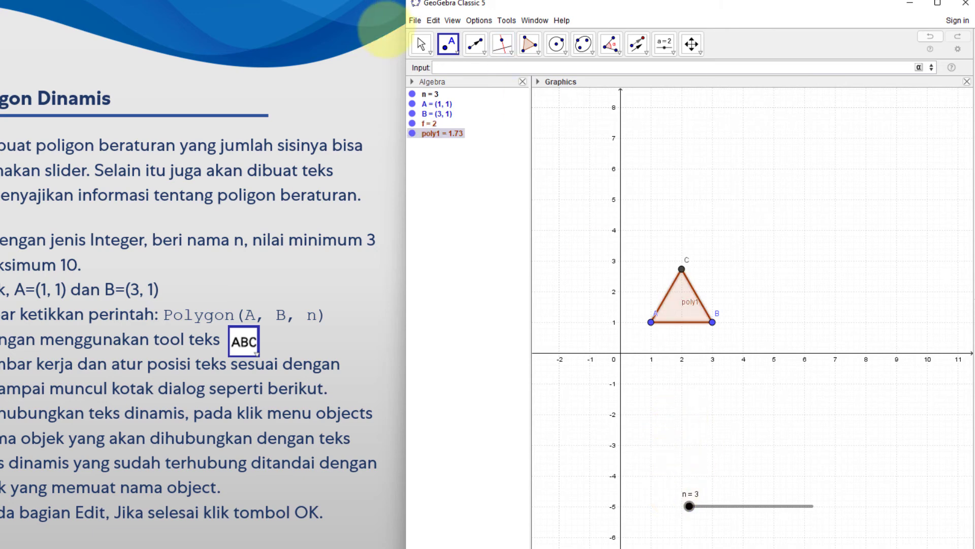
Test the polygon with slider n at 3 and 4, and set it to 8
left_click(421, 44)
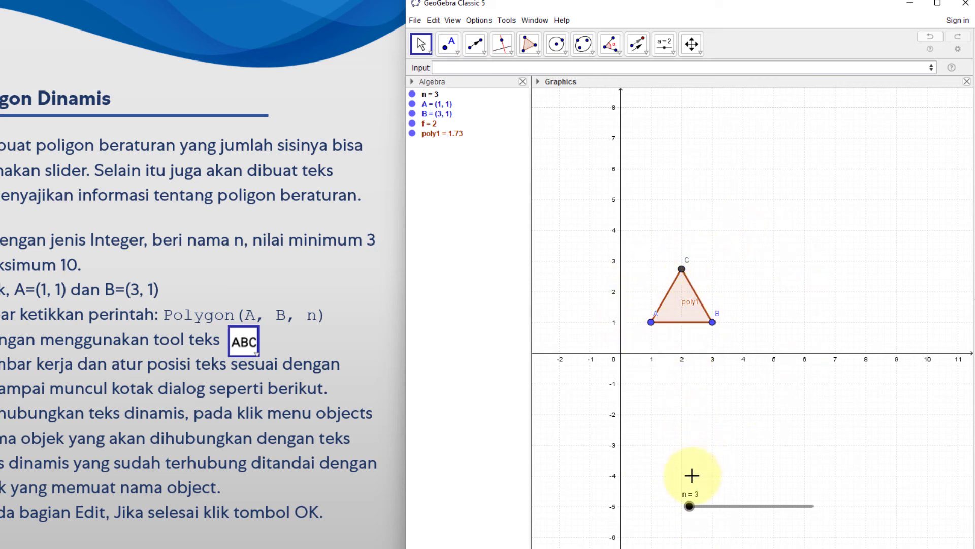
mouse_move(690, 508)
left_mouse_down()
mouse_move(800, 526)
mouse_move(691, 526)
left_mouse_up()
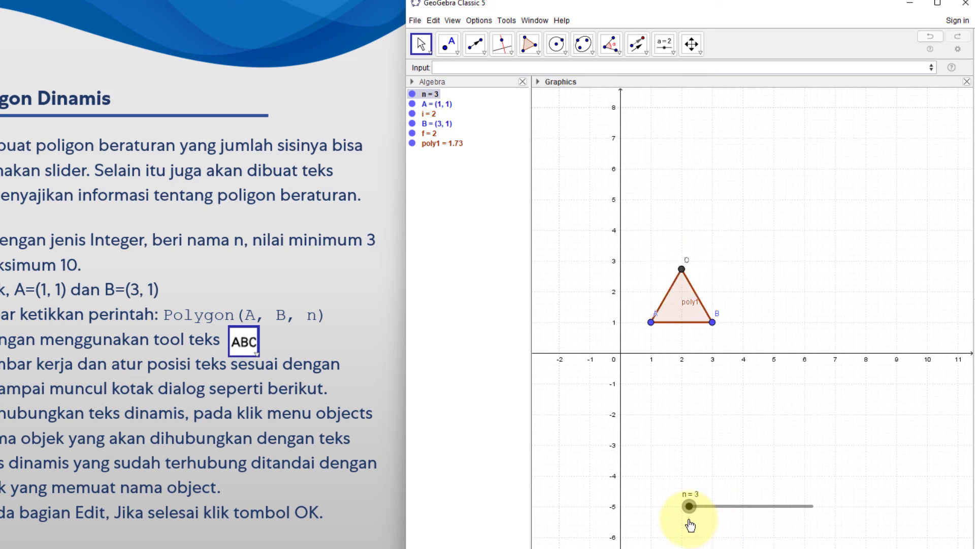
left_click_drag(691, 524, 705, 526)
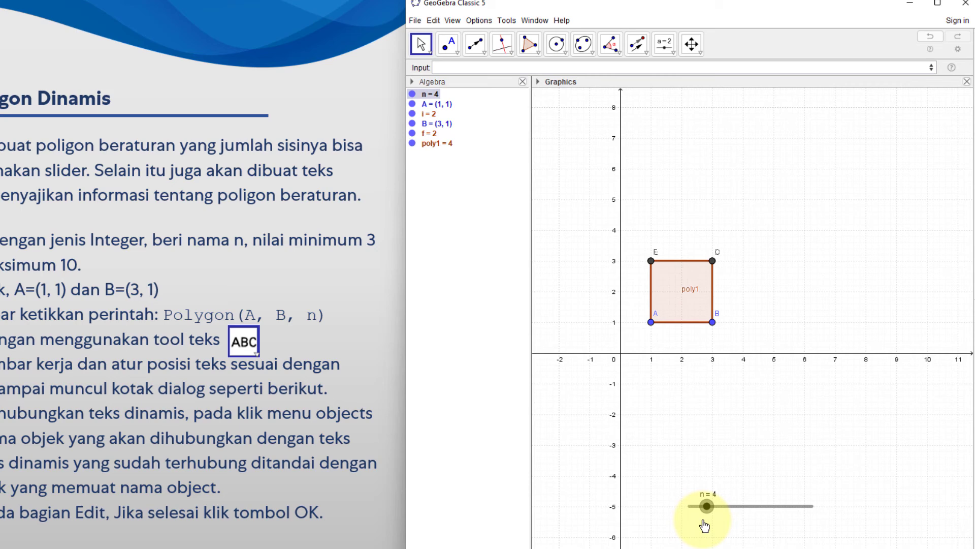
left_click_drag(705, 526, 777, 511)
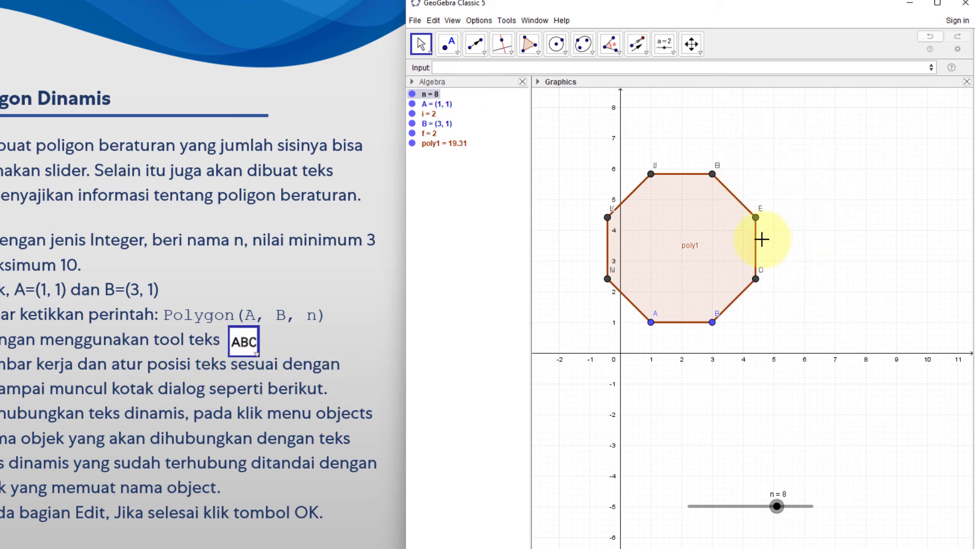
Start a text object beside the octagon with the Text tool and enter "Segi-" as its opening
left_click(668, 50)
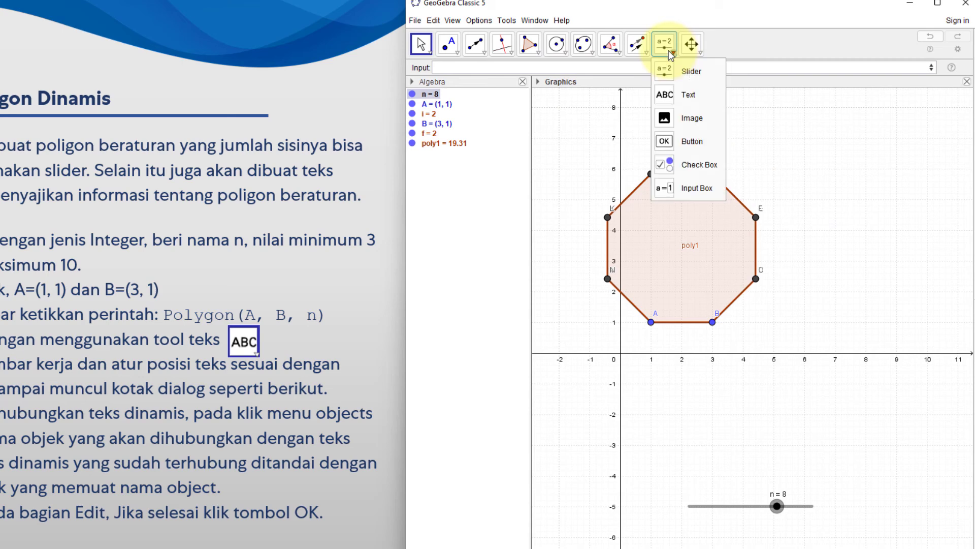
left_click(670, 100)
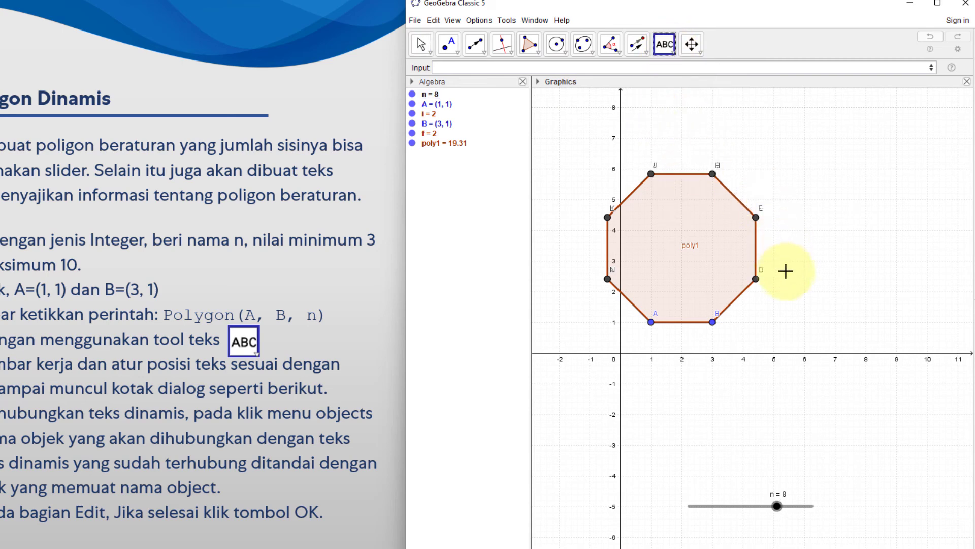
left_click(806, 232)
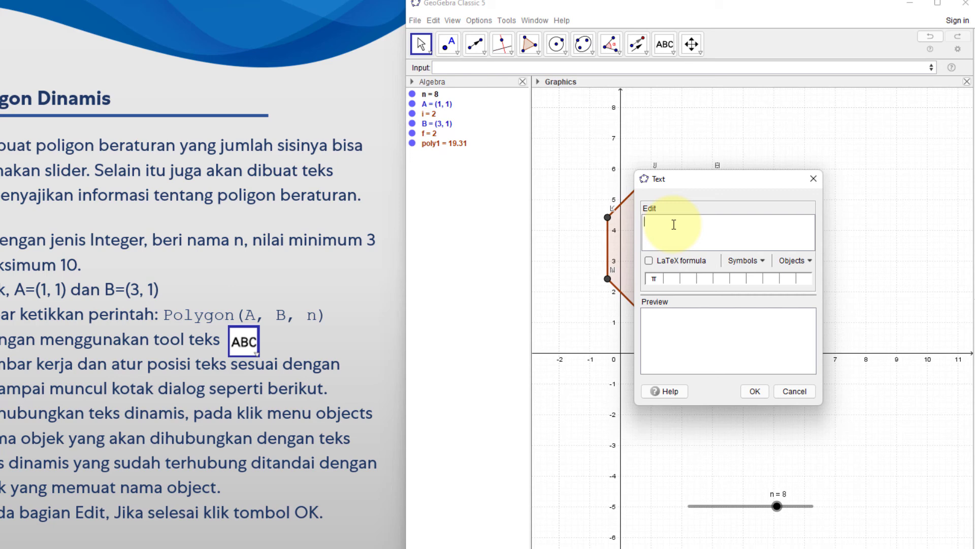
type("Sesi-")
key("BackSpace")
key("BackSpace")
key("BackSpace")
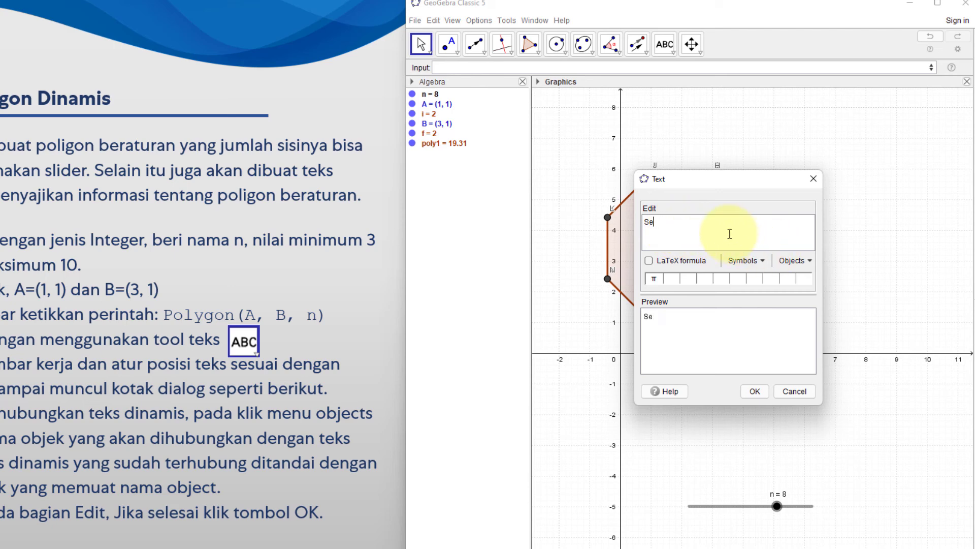
type("gi-")
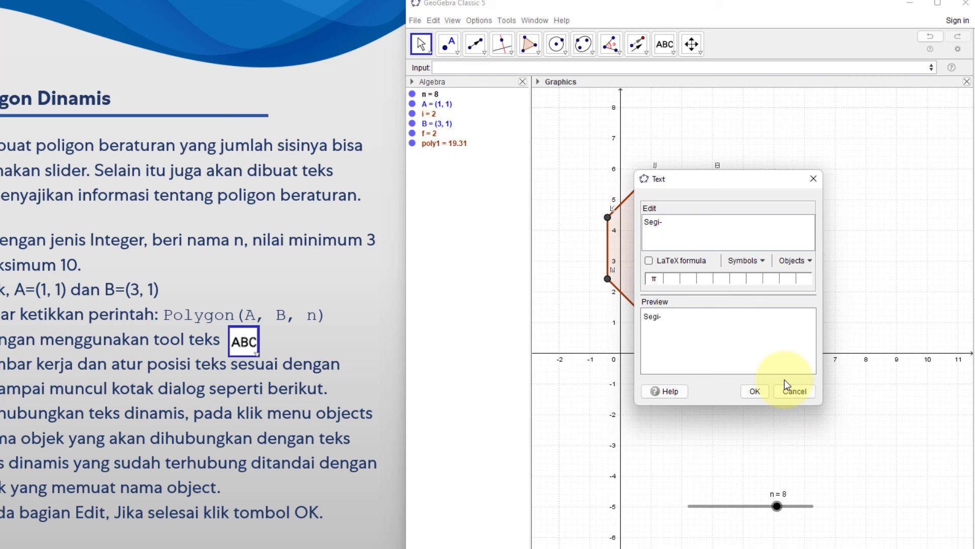
Insert the object n as a dynamic value after "Segi-" in the text
left_click(792, 260)
scroll(803, 314, "down", 2)
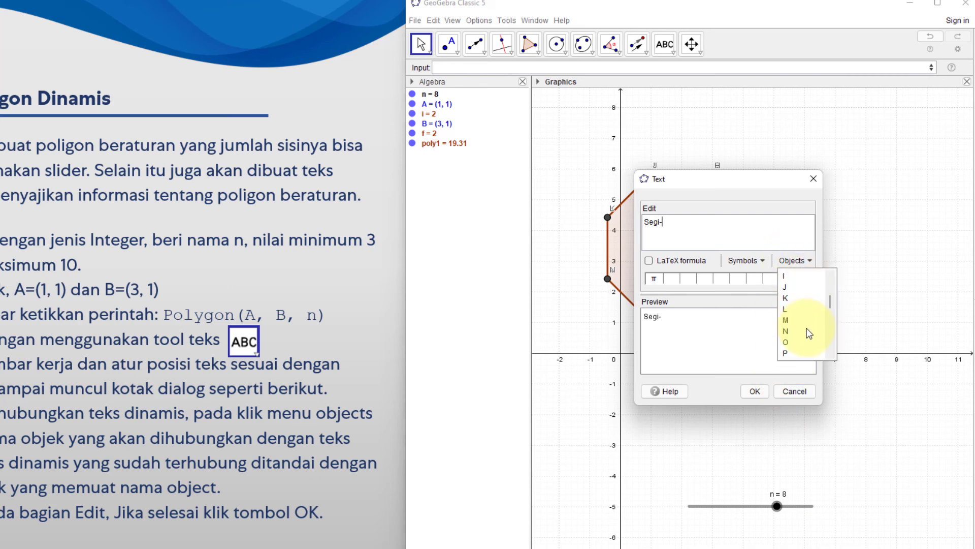
scroll(808, 334, "down", 3)
scroll(793, 318, "down", 3)
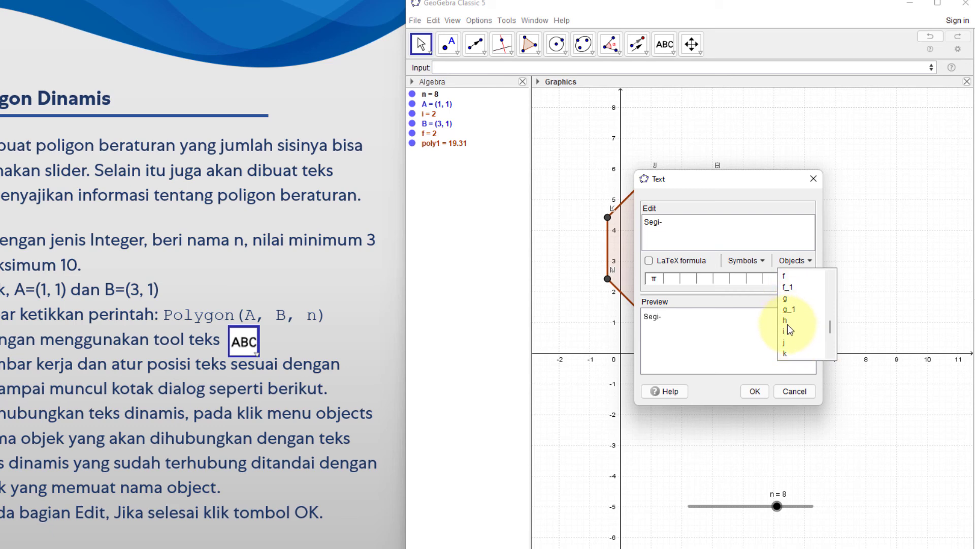
scroll(791, 328, "down", 2)
left_click(788, 321)
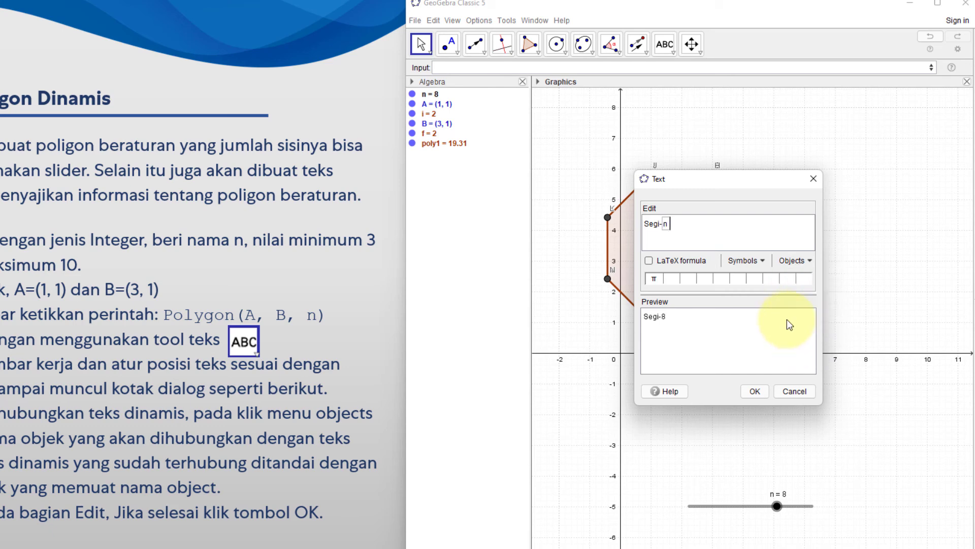
Continue the text after the dynamic n with "beraturan luasnya:"
type("berar")
key("BackSpace")
type("turan luas")
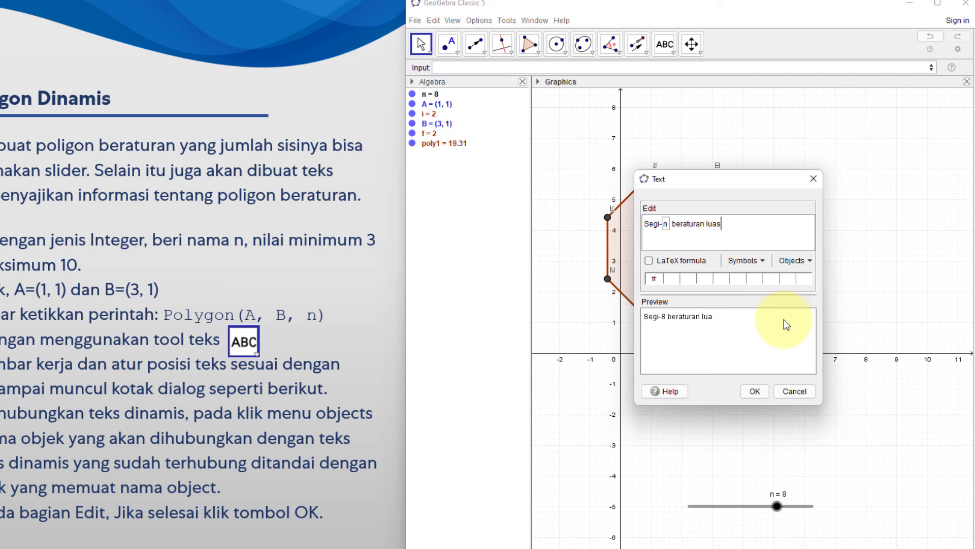
type("nya:")
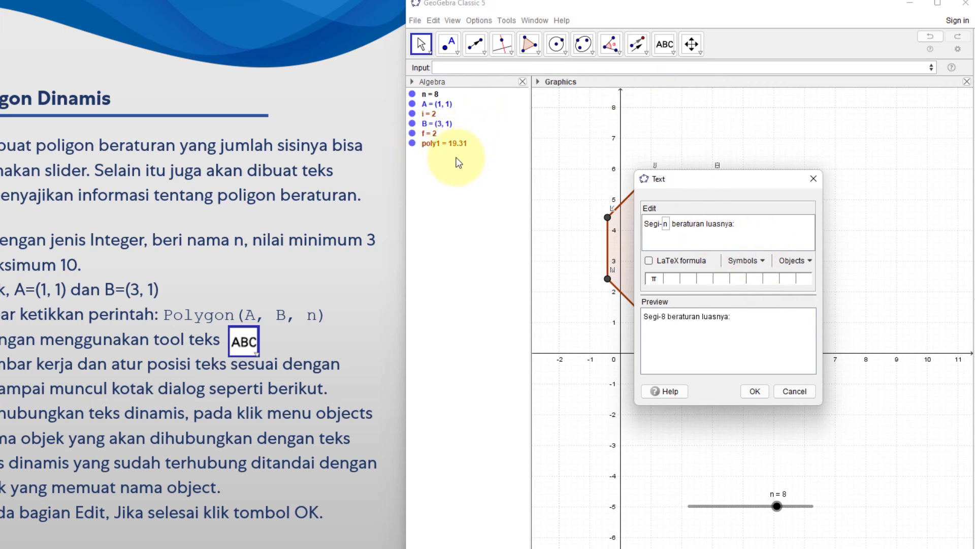
Insert the object poly1 at the end of the text, place the finished text, and shift it slightly up and left
left_click(805, 261)
left_click(791, 342)
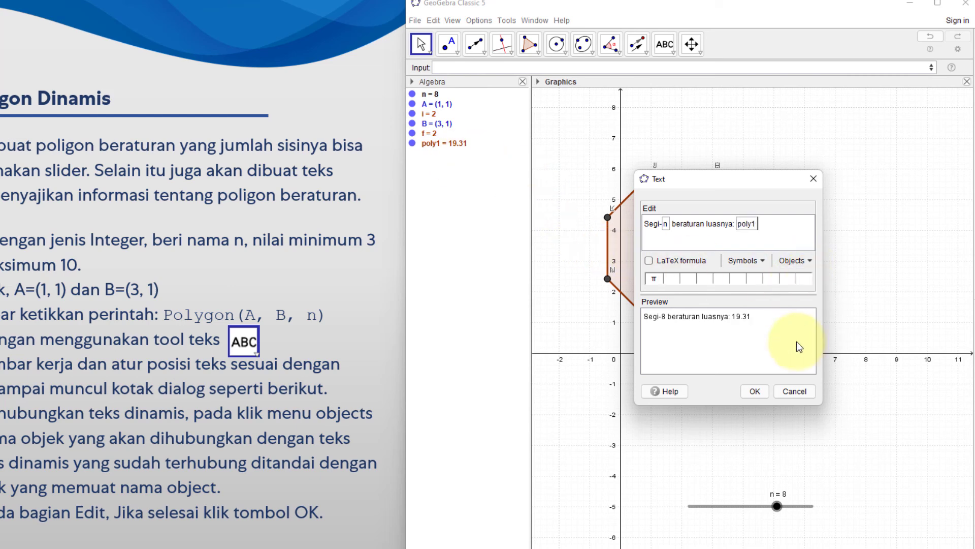
left_click(755, 391)
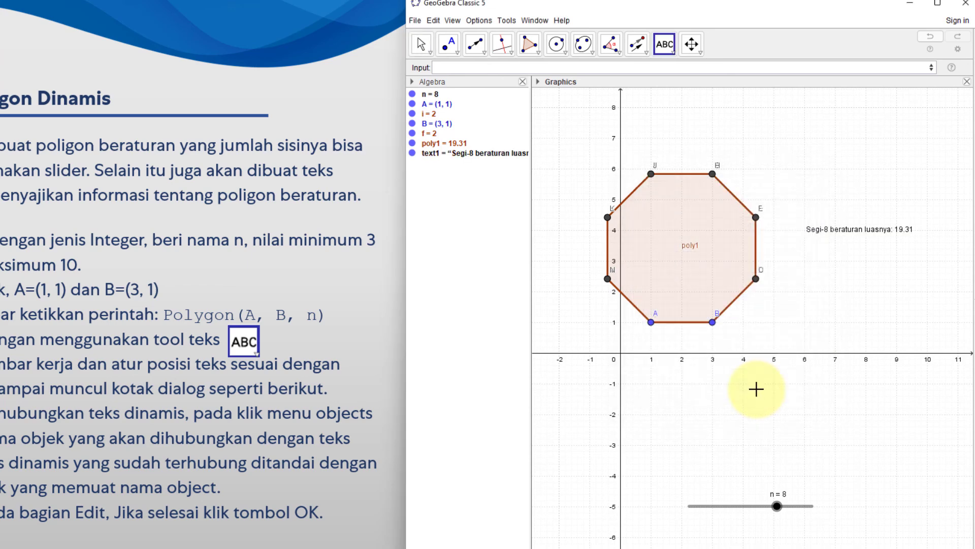
left_click_drag(866, 232, 845, 216)
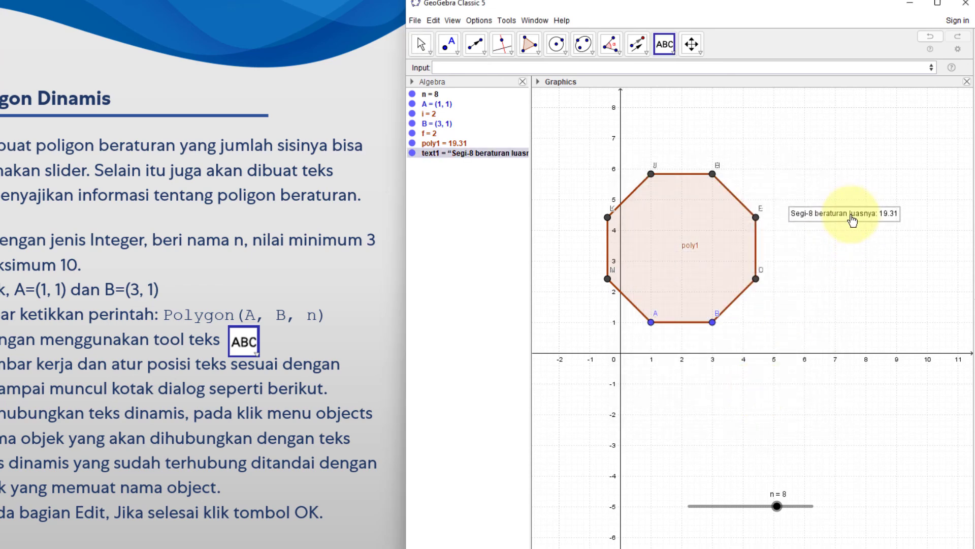
Leave the Text tool and set slider n to 5 to test the linked polygon and text
key("Escape")
left_click(772, 507)
left_click_drag(771, 508, 725, 507)
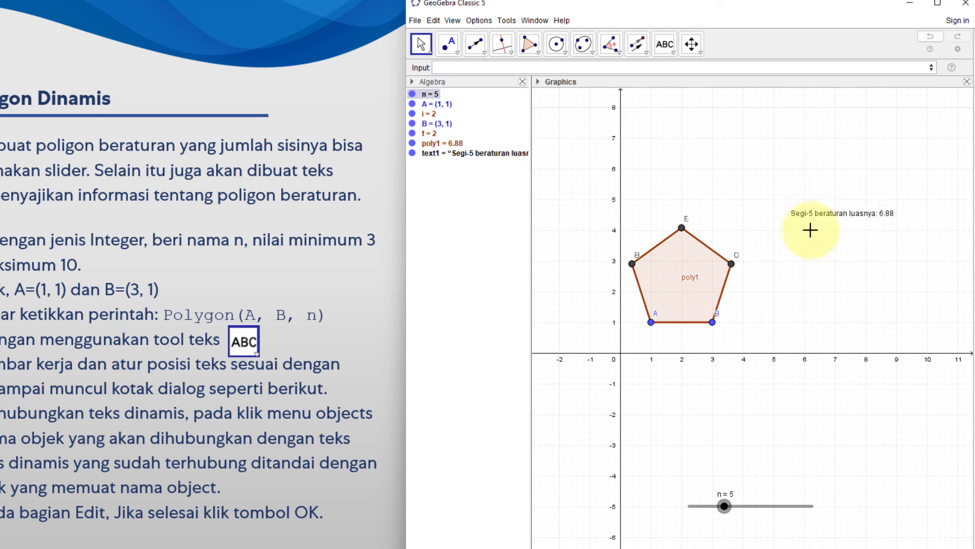
Format the dynamic text beside the polygon as bold with font size Large
right_click(831, 222)
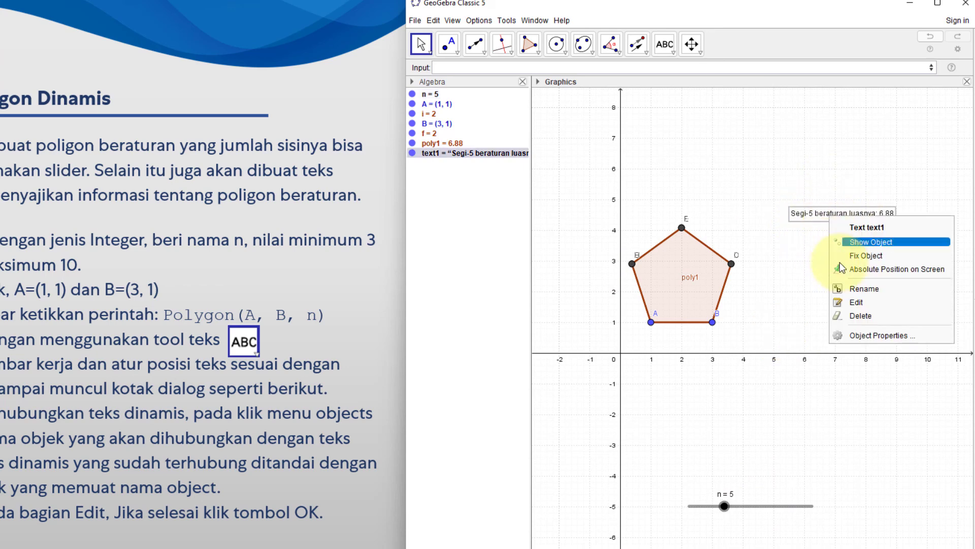
left_click(851, 337)
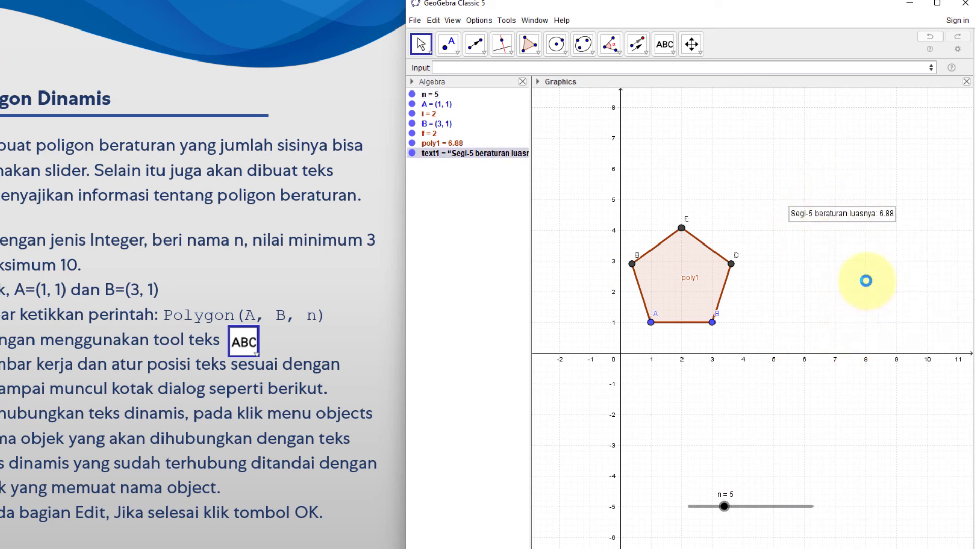
left_click(777, 114)
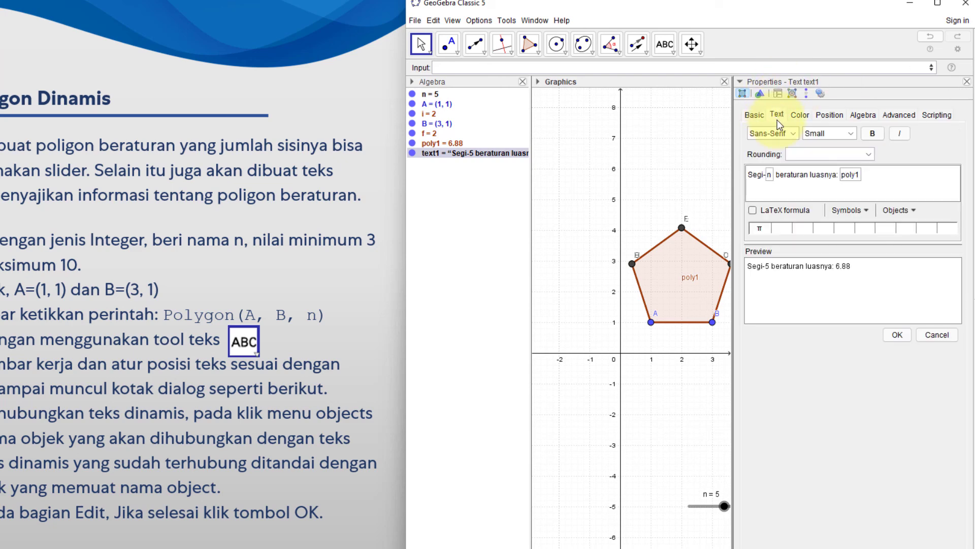
left_click(876, 137)
left_click(825, 133)
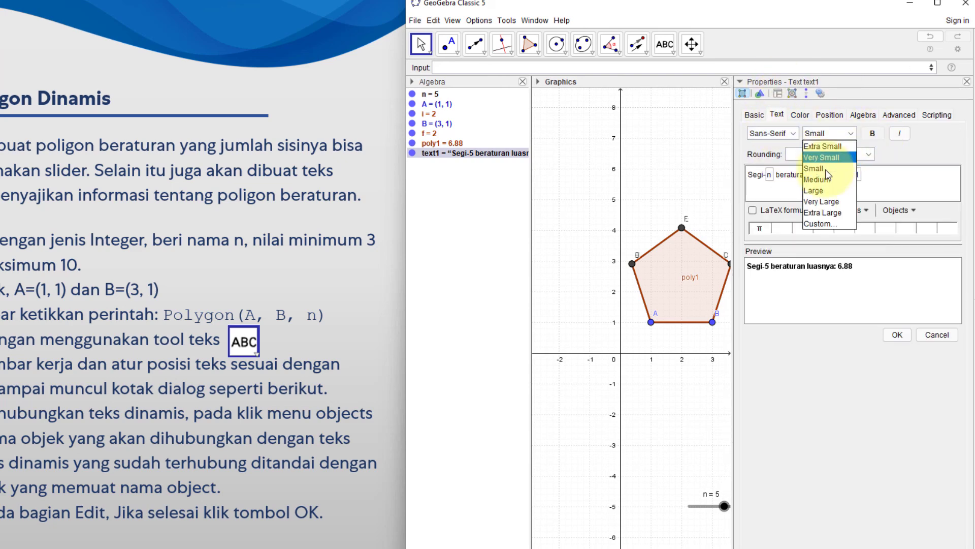
left_click(818, 191)
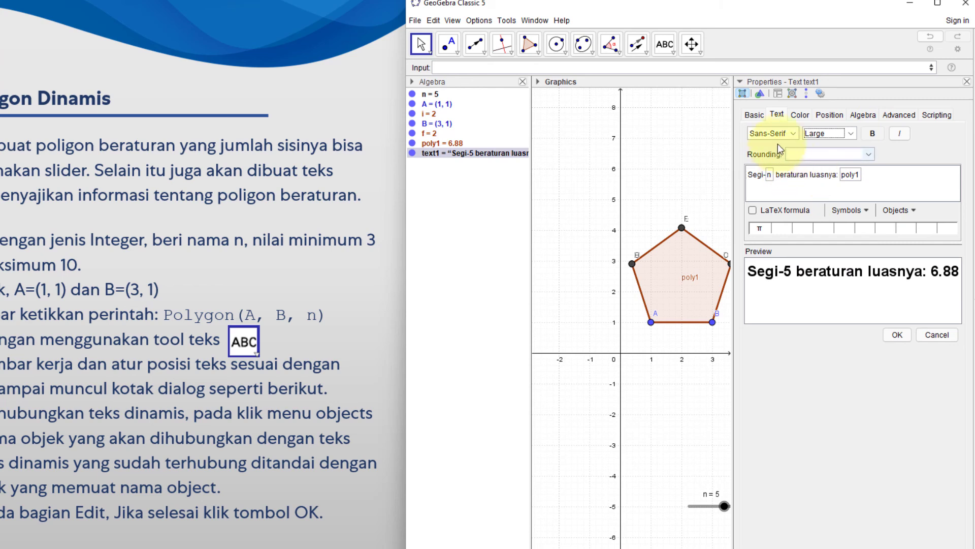
Colour the dynamic text blue (#0000FF) and move it directly beneath the polygon
left_click(799, 116)
left_click(767, 200)
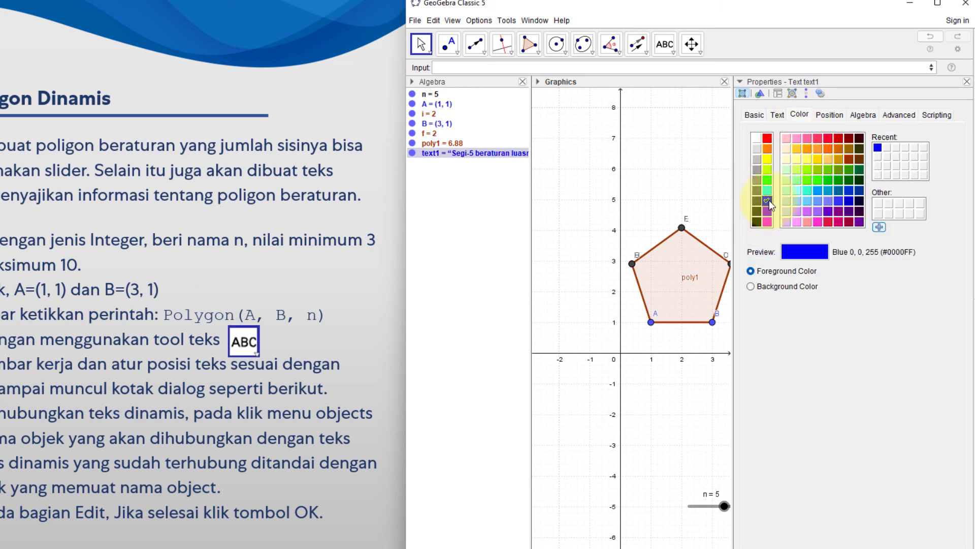
left_click(967, 82)
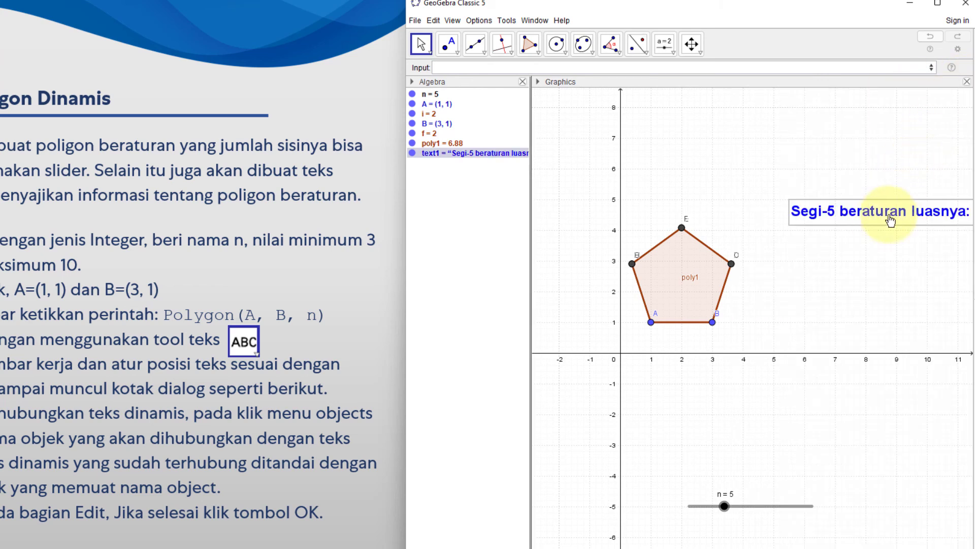
left_click_drag(879, 209, 684, 345)
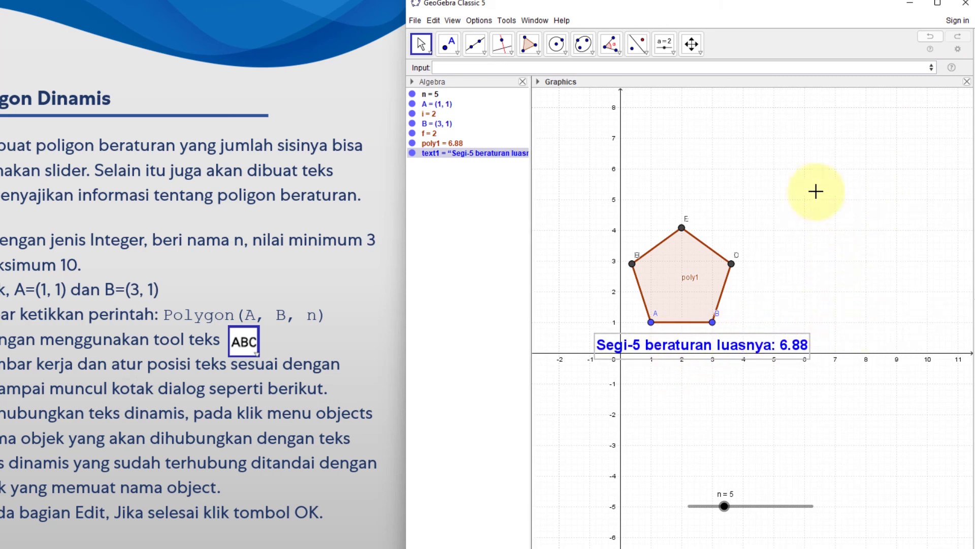
Hide both the coordinate axes and the grid in the graphics view
right_click(794, 175)
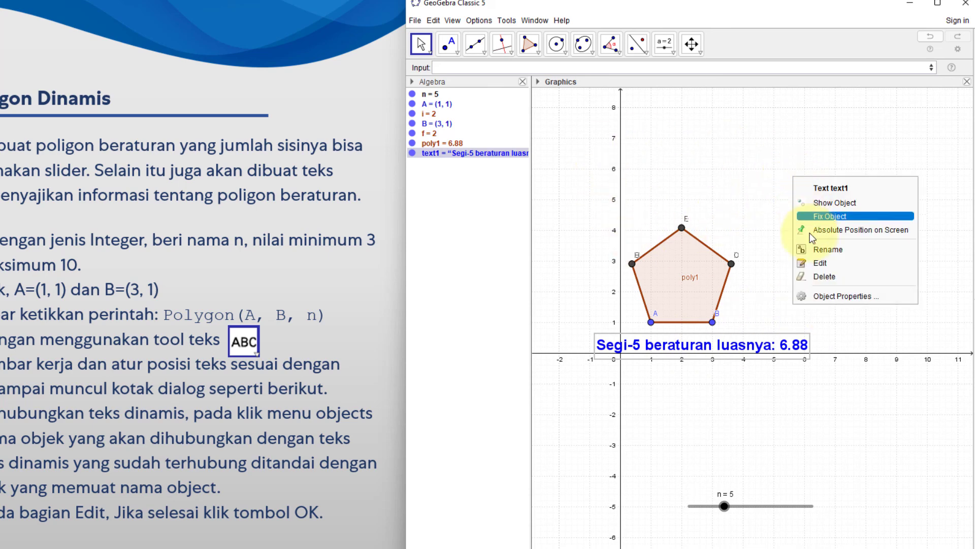
left_click(421, 45)
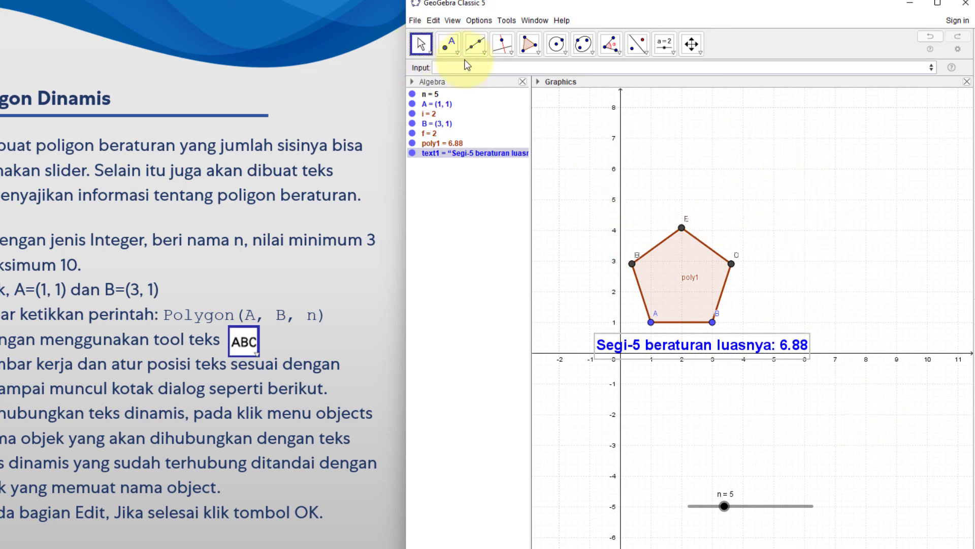
left_click(793, 123)
right_click(793, 123)
left_click(814, 168)
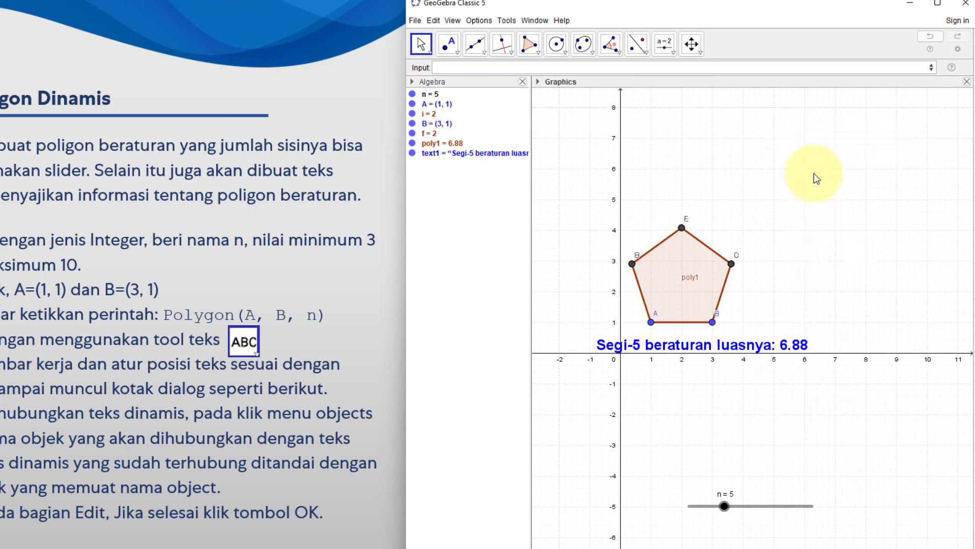
right_click(817, 147)
left_click(828, 175)
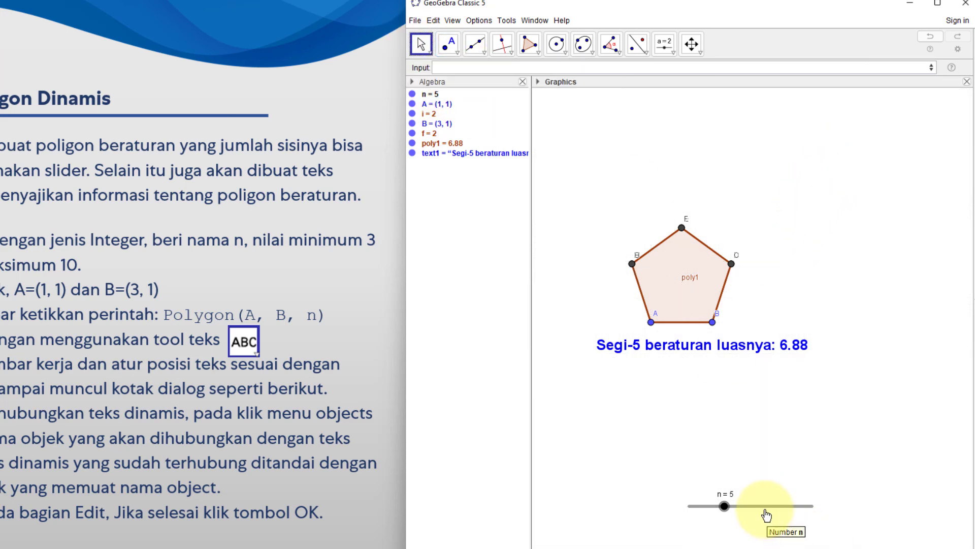
Move slider n directly beneath the dynamic text and vary its value, including n = 8, to test the polygon and text
left_click_drag(766, 506, 706, 376)
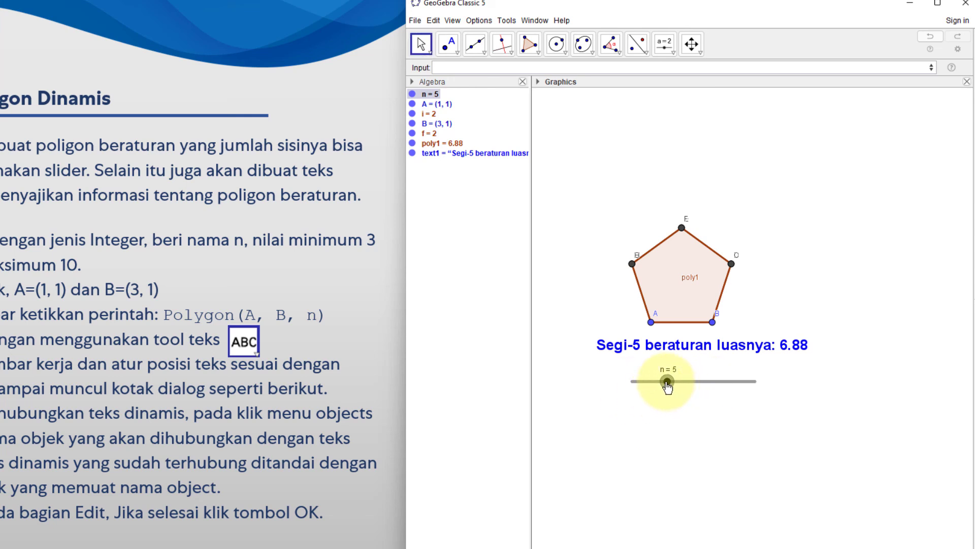
mouse_move(667, 388)
left_mouse_down()
mouse_move(736, 398)
mouse_move(674, 400)
left_mouse_up()
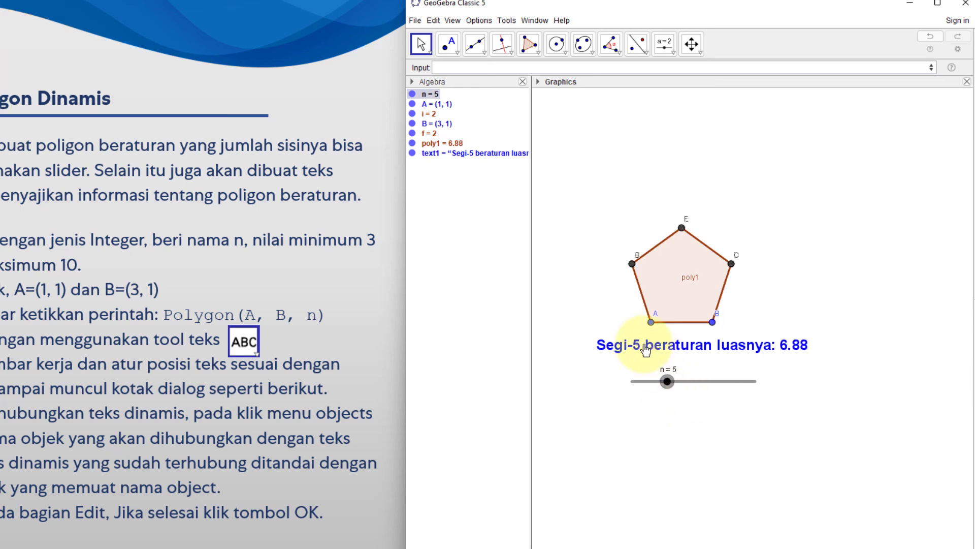
left_click_drag(667, 388, 716, 400)
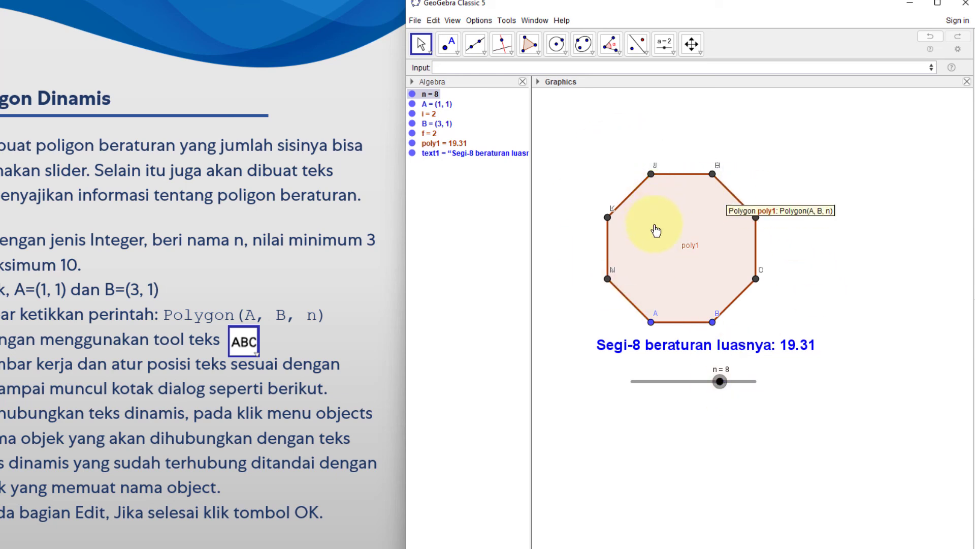
left_click_drag(720, 389, 698, 408)
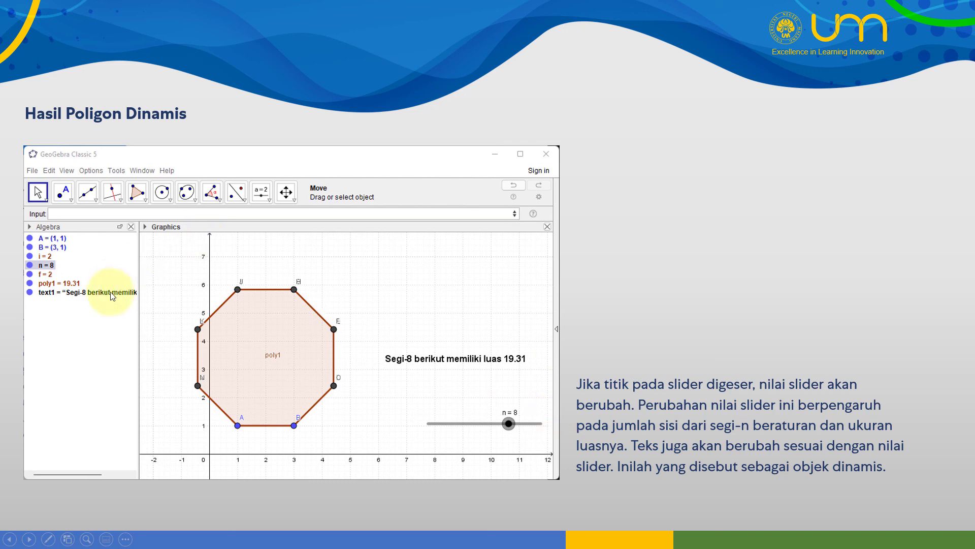
left_click(305, 404)
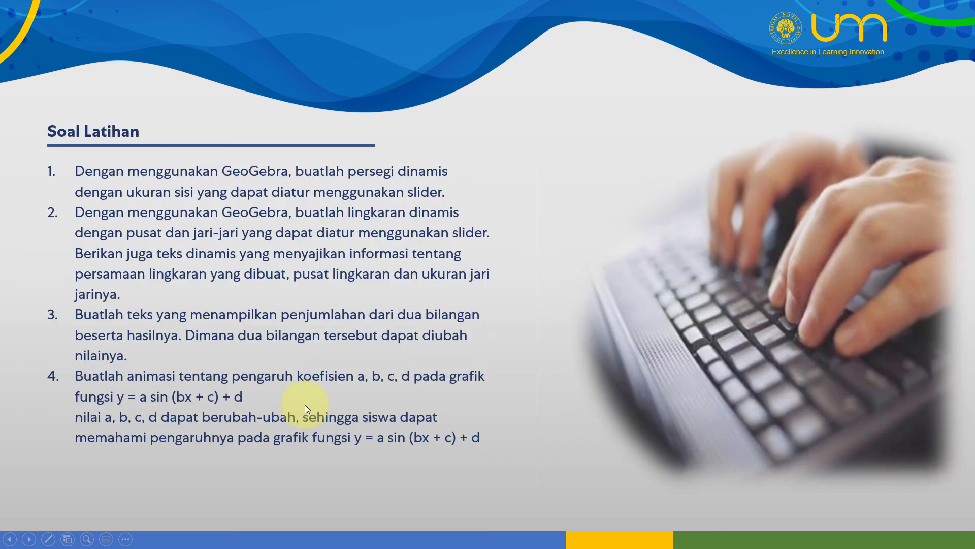